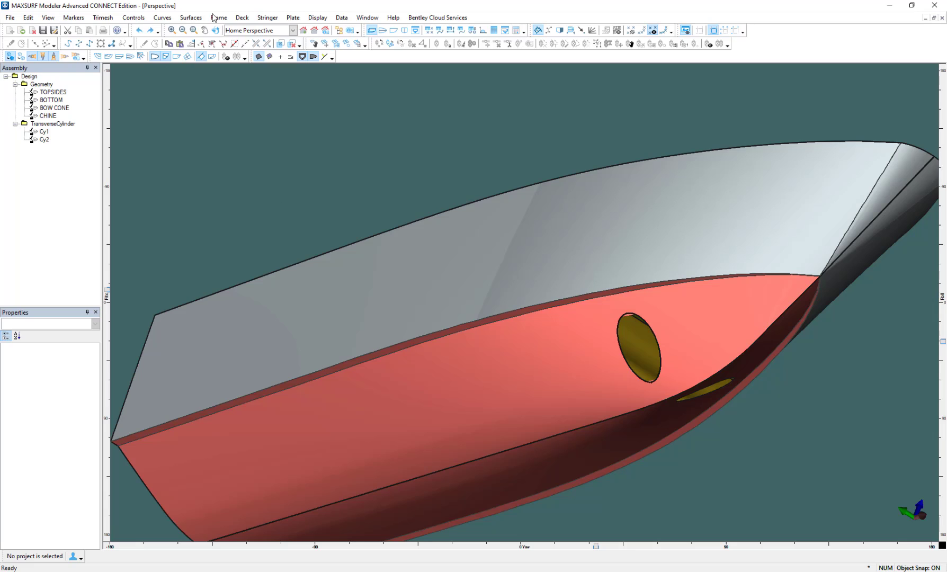
Show the red intersection contours between the hull and cylinder surfaces, and compare them with rendering off and on
{"action": "left_click", "coordinate": [211, 57]}
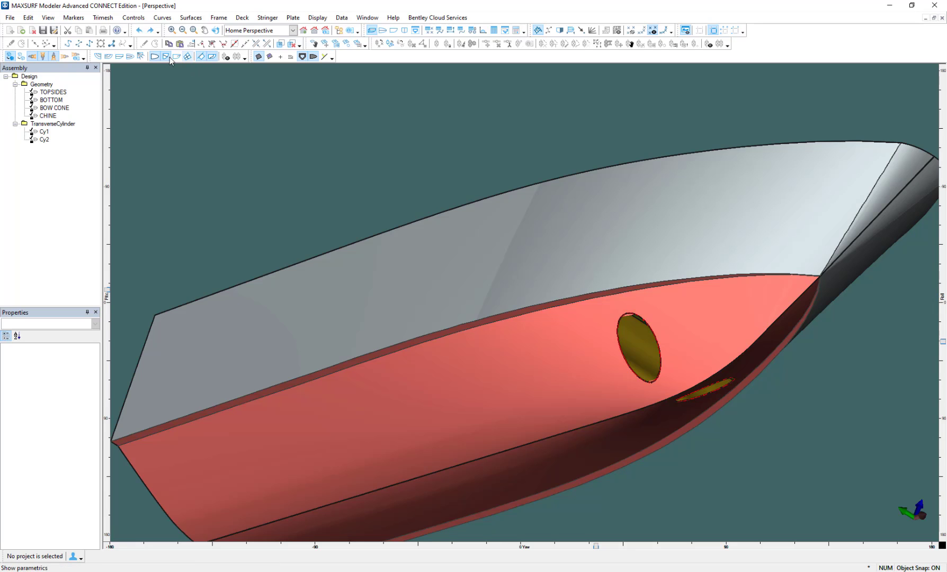
{"action": "left_click", "coordinate": [9, 56]}
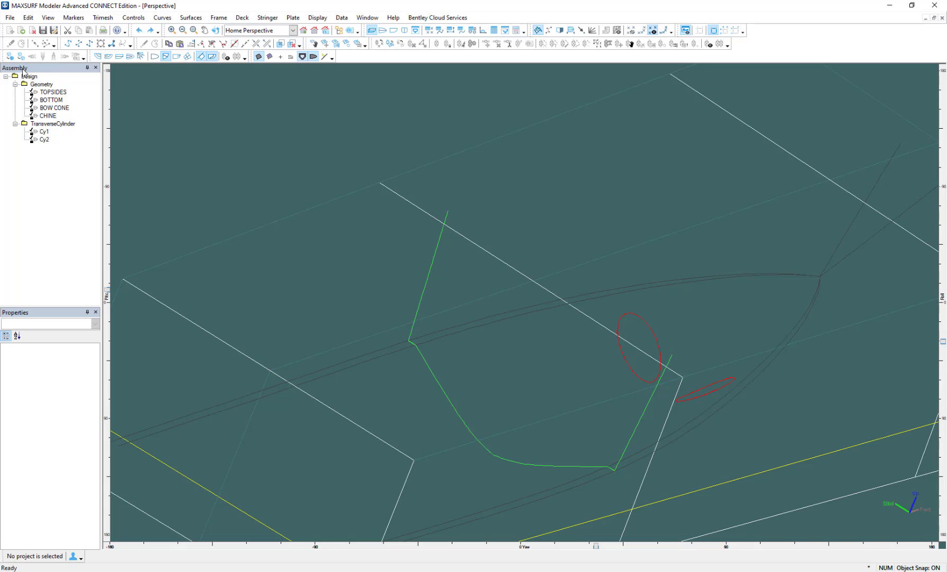
{"action": "left_click", "coordinate": [9, 58]}
Select the Cy1 surface visible in the bottom opening to identify it, and clear the selection
{"action": "left_click", "coordinate": [635, 344]}
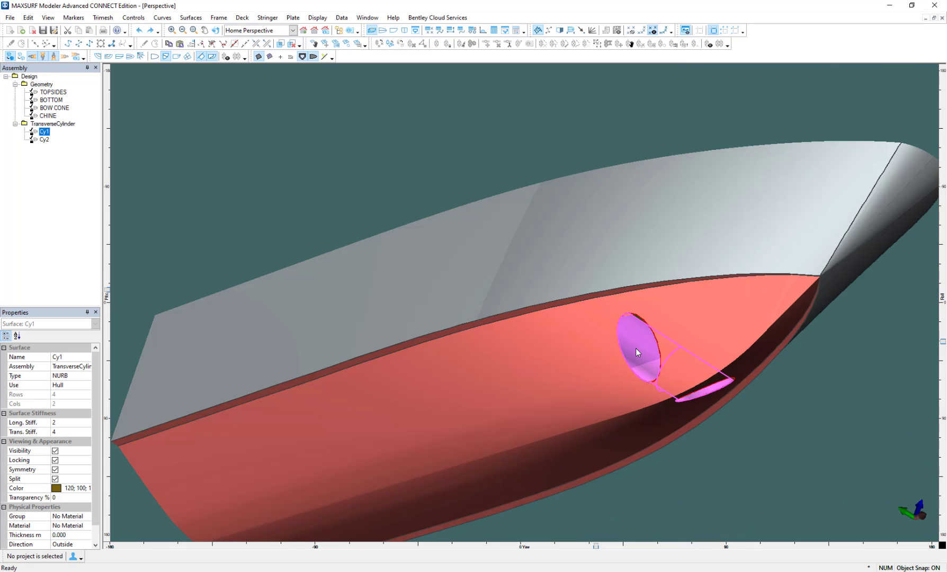
{"action": "left_click", "coordinate": [702, 427]}
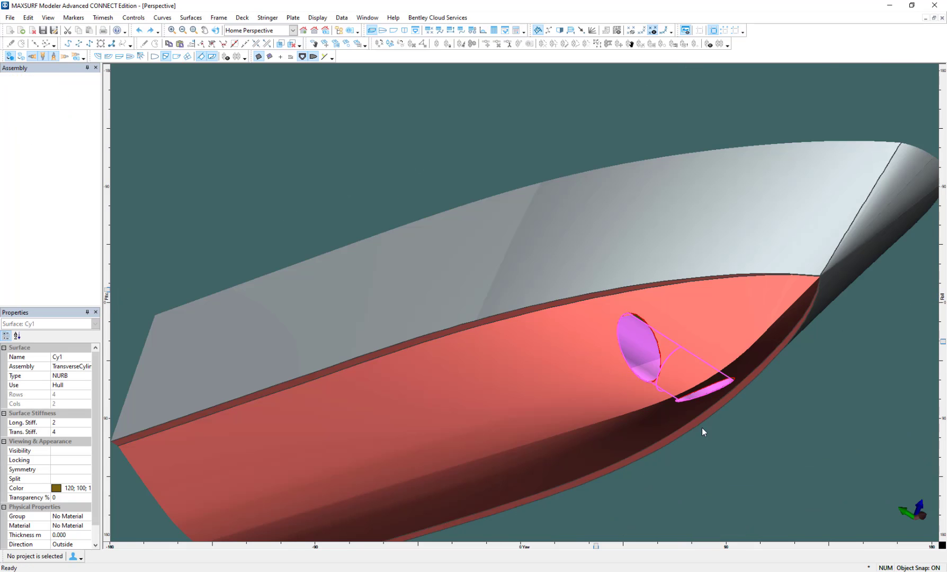
{"action": "left_click", "coordinate": [826, 450]}
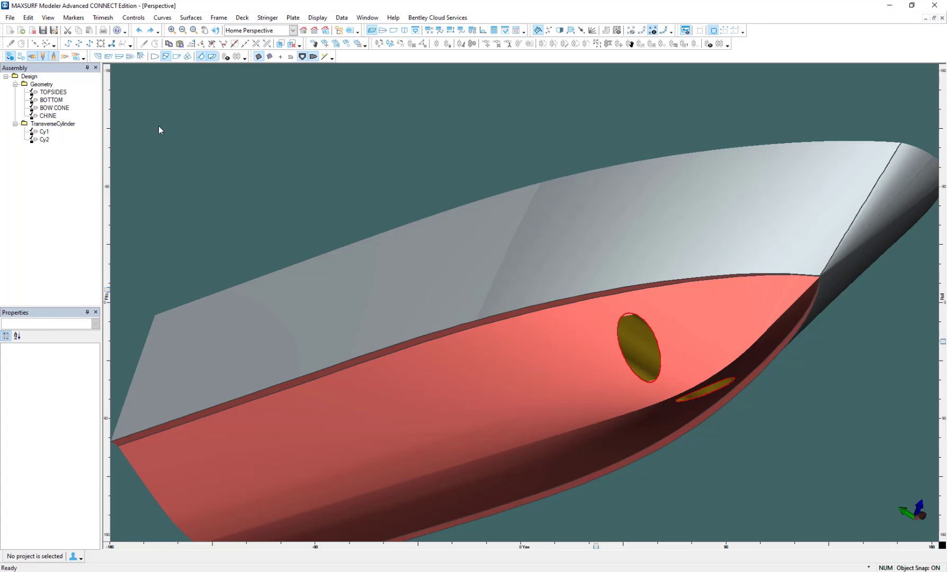
Unlock the TransverseCylinder assembly, try moving the cylinder's control points, and undo the move
{"action": "right_click", "coordinate": [41, 124]}
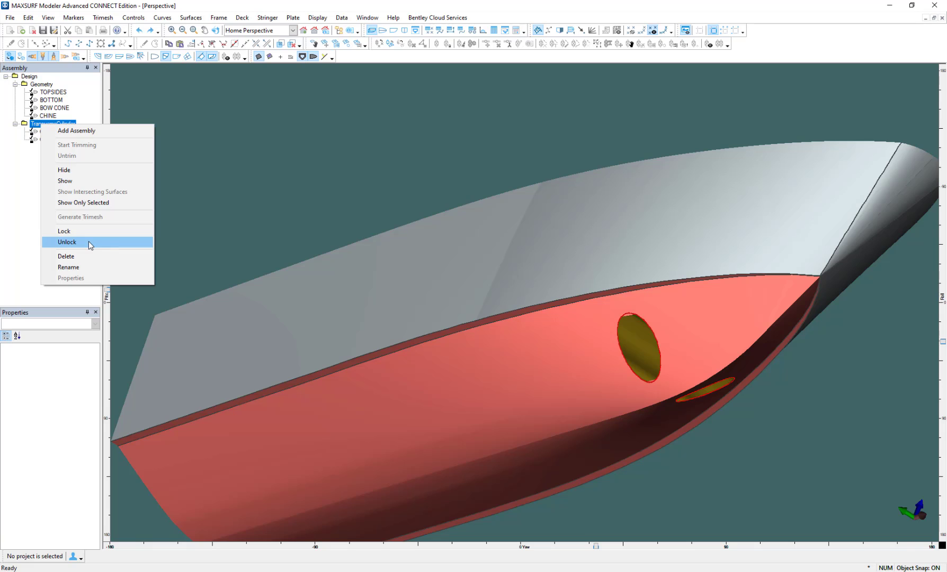
{"action": "left_click", "coordinate": [89, 240]}
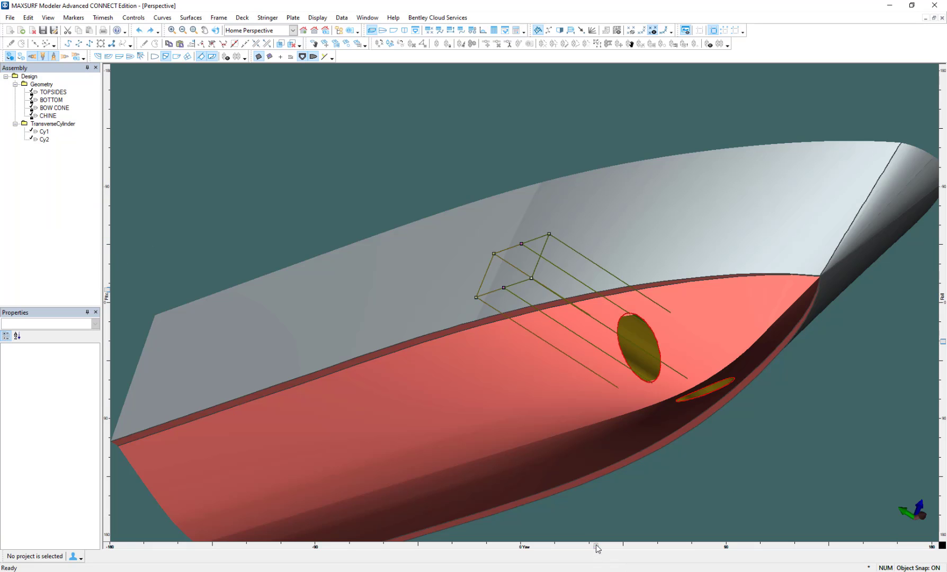
{"action": "left_click_drag", "start_coordinate": [596, 544], "coordinate": [518, 547]}
{"action": "left_click_drag", "start_coordinate": [269, 189], "coordinate": [549, 486]}
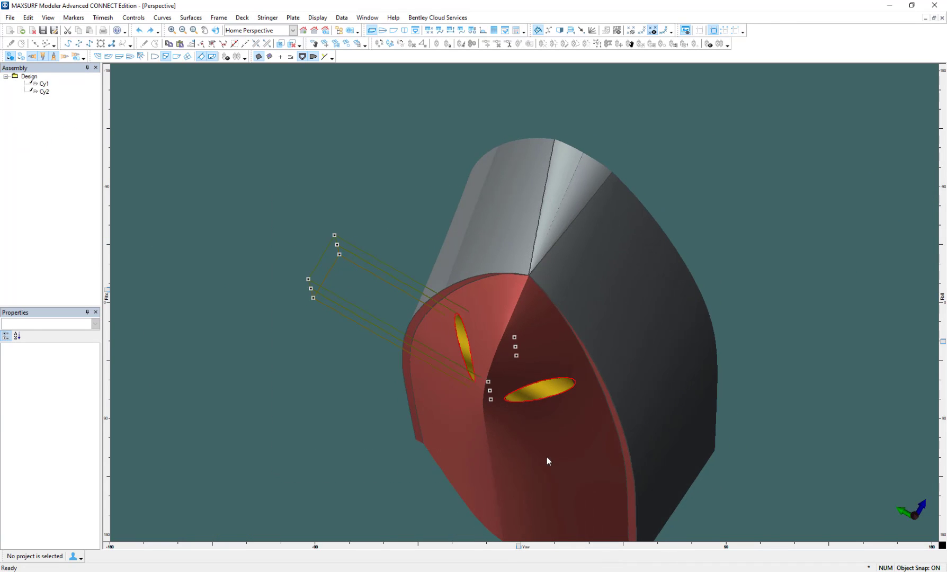
{"action": "left_click_drag", "start_coordinate": [491, 399], "coordinate": [502, 393]}
{"action": "left_click_drag", "start_coordinate": [520, 550], "coordinate": [557, 514]}
{"action": "scroll", "coordinate": [559, 340], "scroll_direction": "up", "scroll_amount": 3}
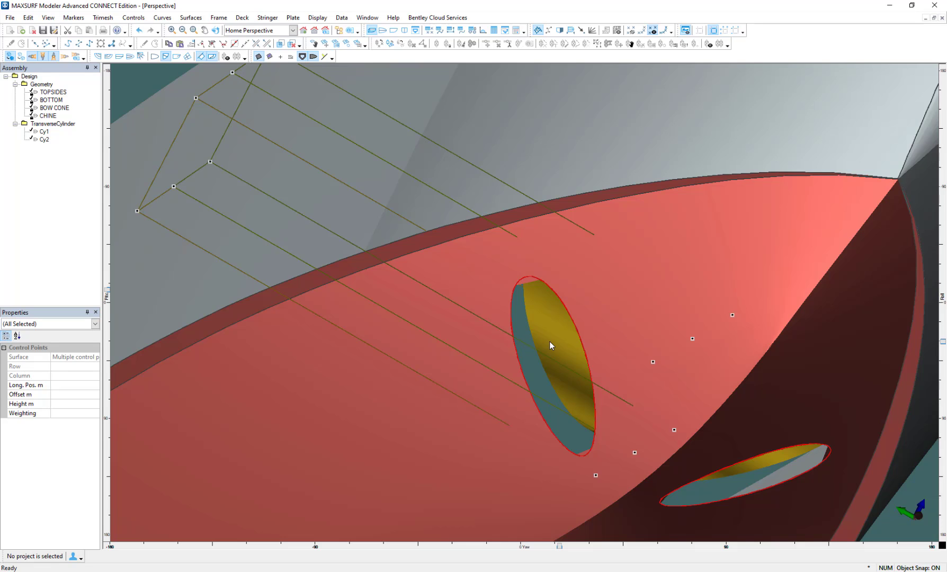
{"action": "key", "text": "ctrl+z"}
{"action": "scroll", "coordinate": [528, 336], "scroll_direction": "down", "scroll_amount": 4}
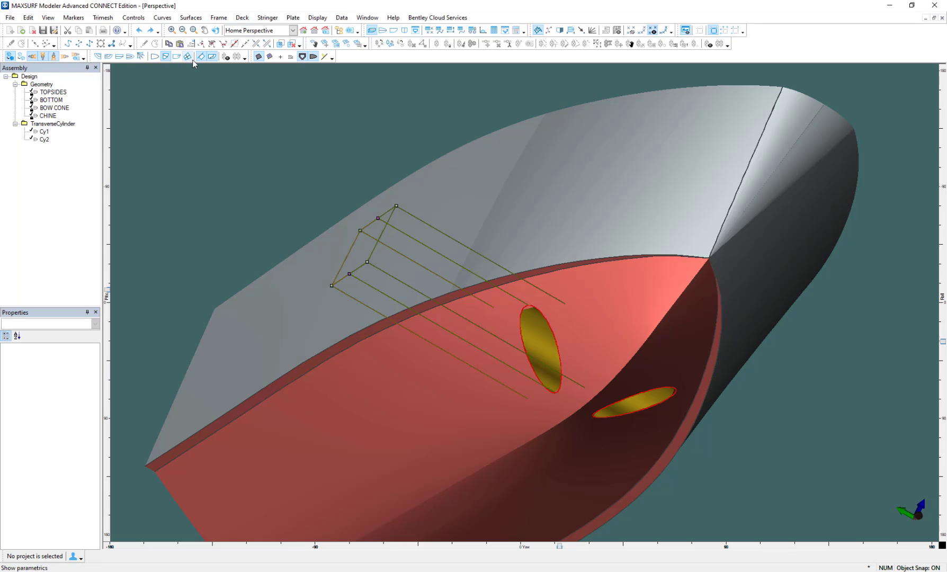
Turn off rendering and lock the TransverseCylinder assembly
{"action": "left_click", "coordinate": [10, 56]}
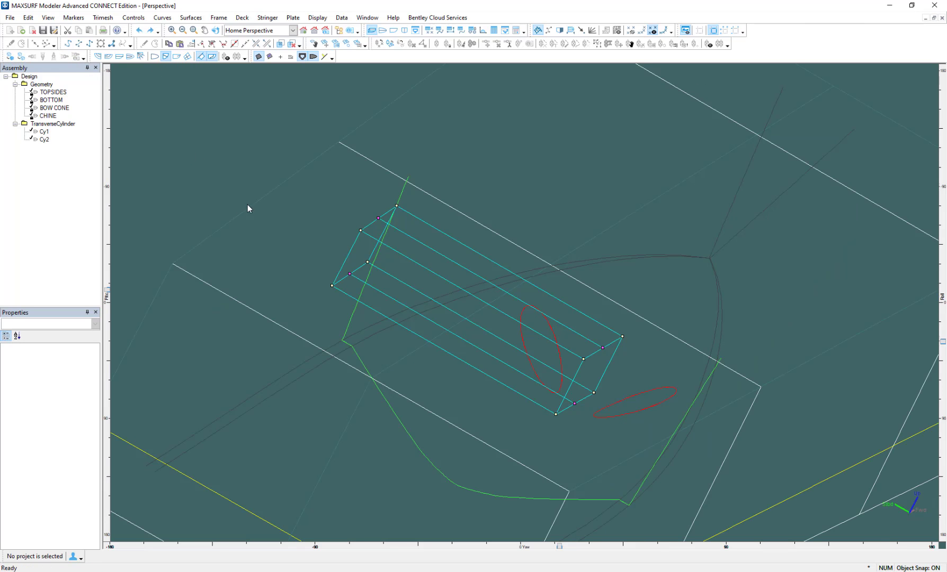
{"action": "right_click", "coordinate": [46, 124]}
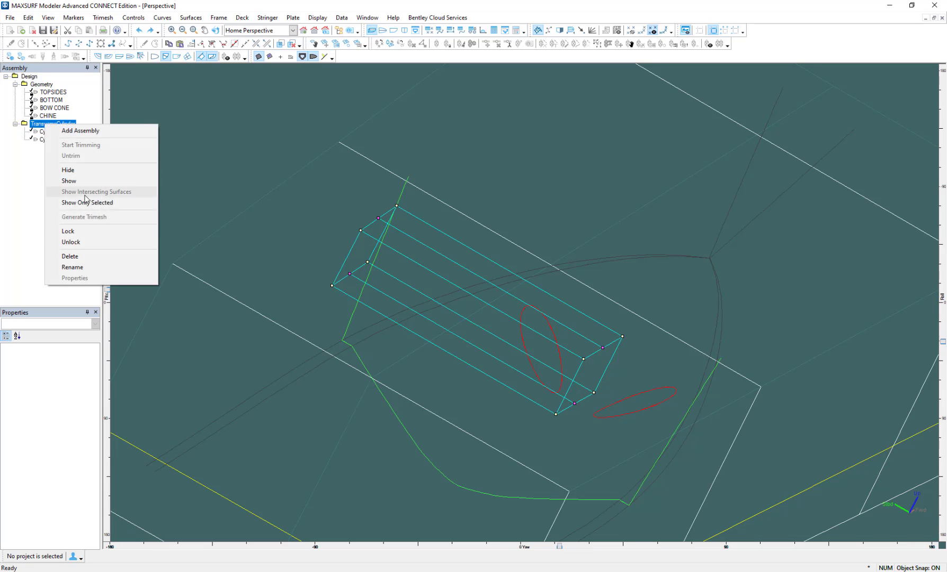
{"action": "left_click", "coordinate": [90, 231]}
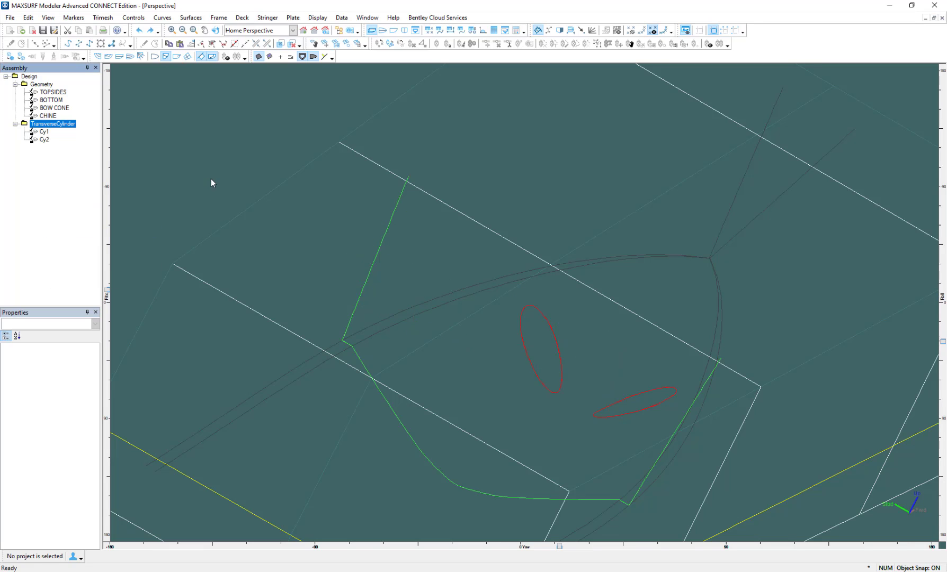
Remove the trimming of the BOTTOM, Cy2 and Cy1 surfaces along the red opening contours
{"action": "left_click", "coordinate": [532, 371]}
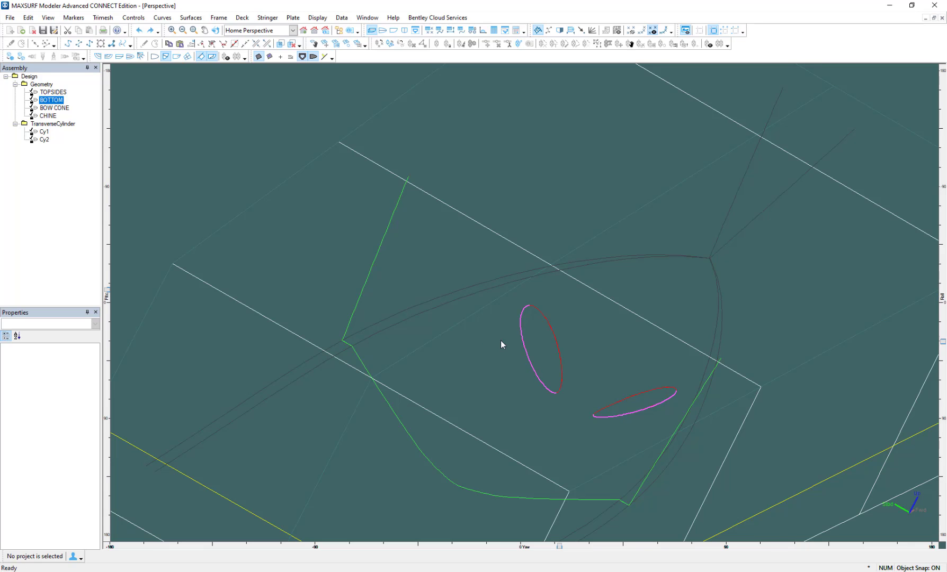
{"action": "left_click", "coordinate": [546, 376]}
{"action": "left_click", "coordinate": [555, 394]}
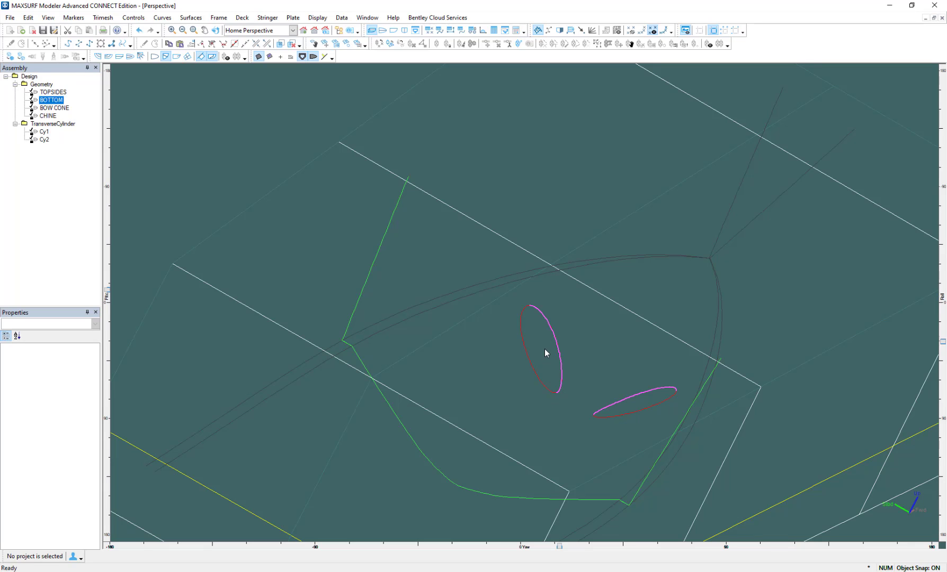
{"action": "left_click", "coordinate": [563, 384]}
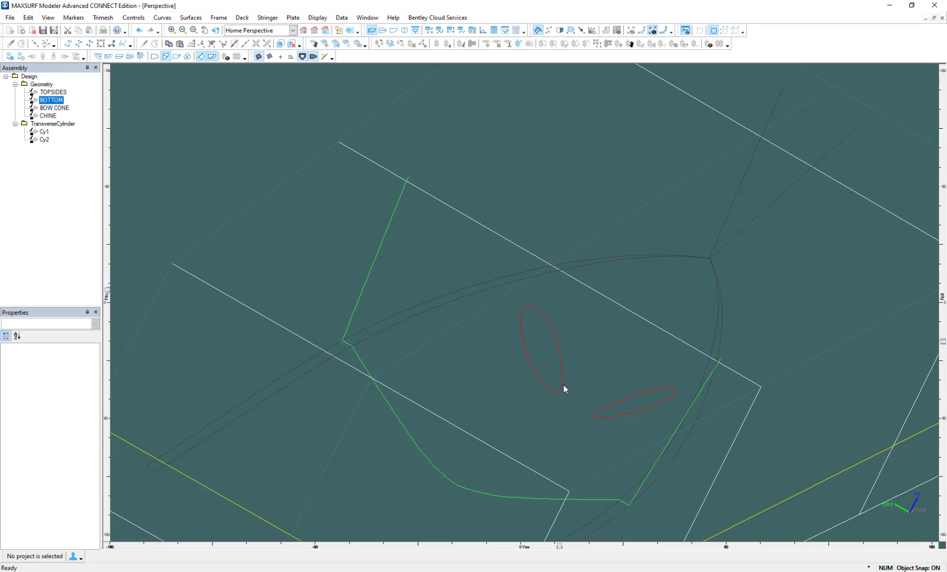
{"action": "left_click", "coordinate": [560, 355]}
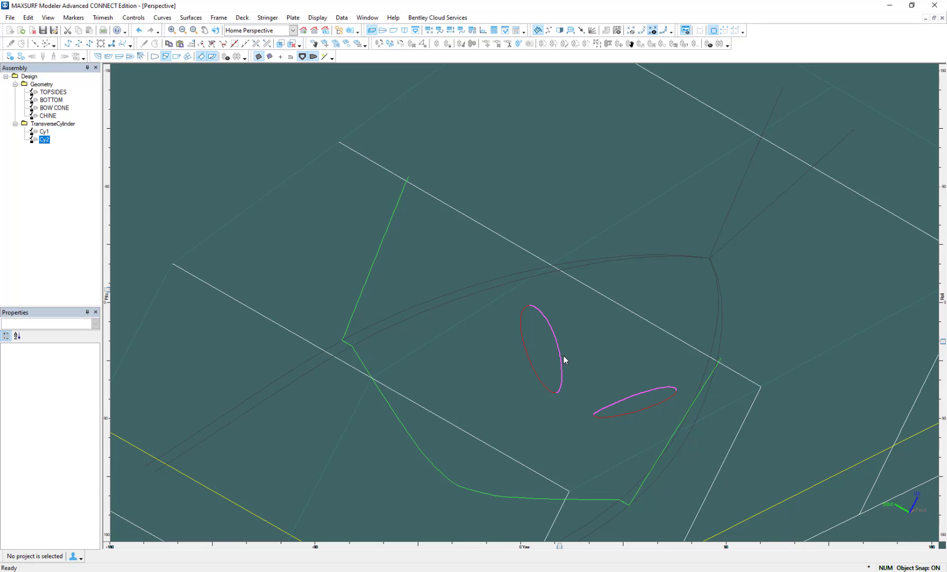
{"action": "left_click", "coordinate": [537, 372]}
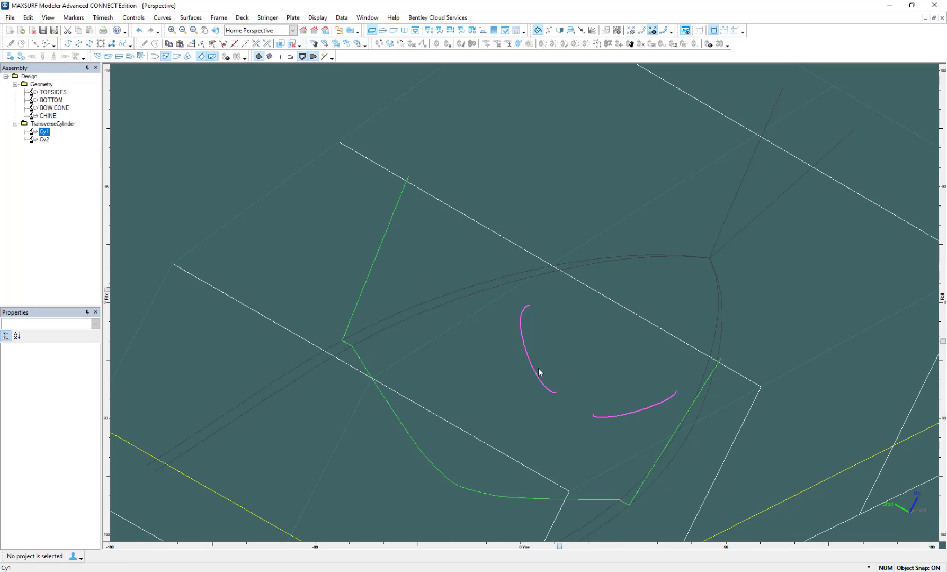
{"action": "left_click", "coordinate": [559, 338]}
Hide all surfaces in the Design assembly and show them again
{"action": "right_click", "coordinate": [27, 79]}
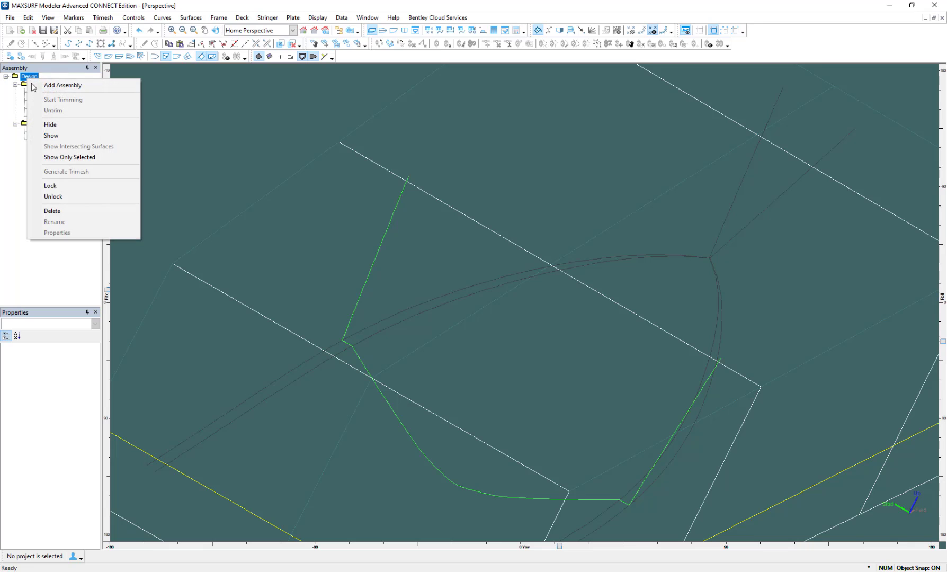
{"action": "left_click", "coordinate": [64, 123]}
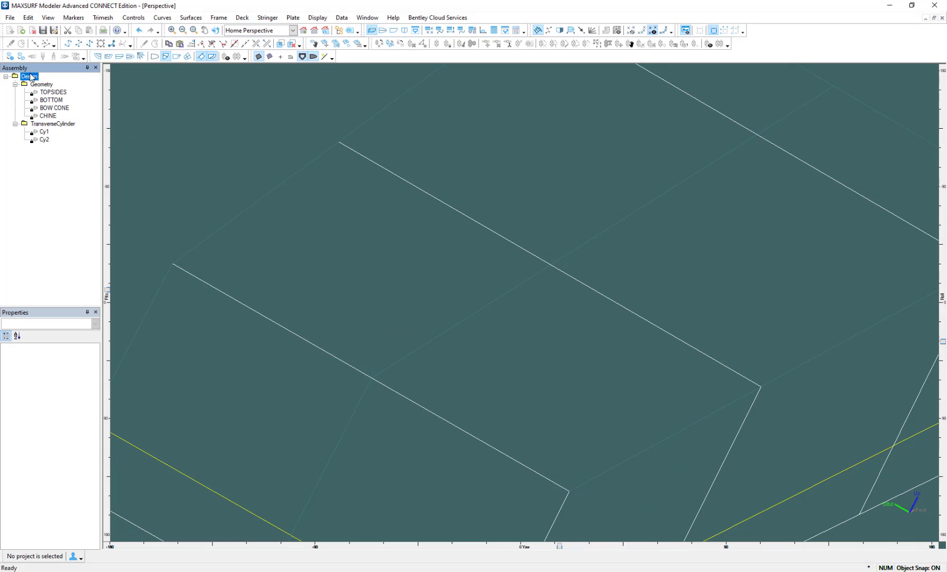
{"action": "right_click", "coordinate": [30, 77]}
{"action": "left_click", "coordinate": [54, 135]}
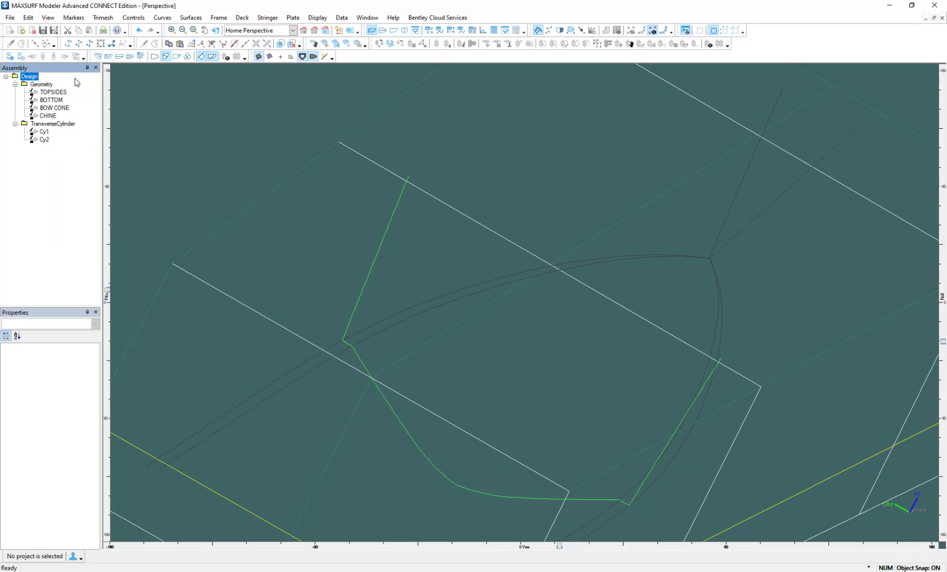
Render the untrimmed model with surface edges shown, and briefly select Cy2 to identify its surface
{"action": "left_click", "coordinate": [9, 56]}
{"action": "left_click", "coordinate": [153, 56]}
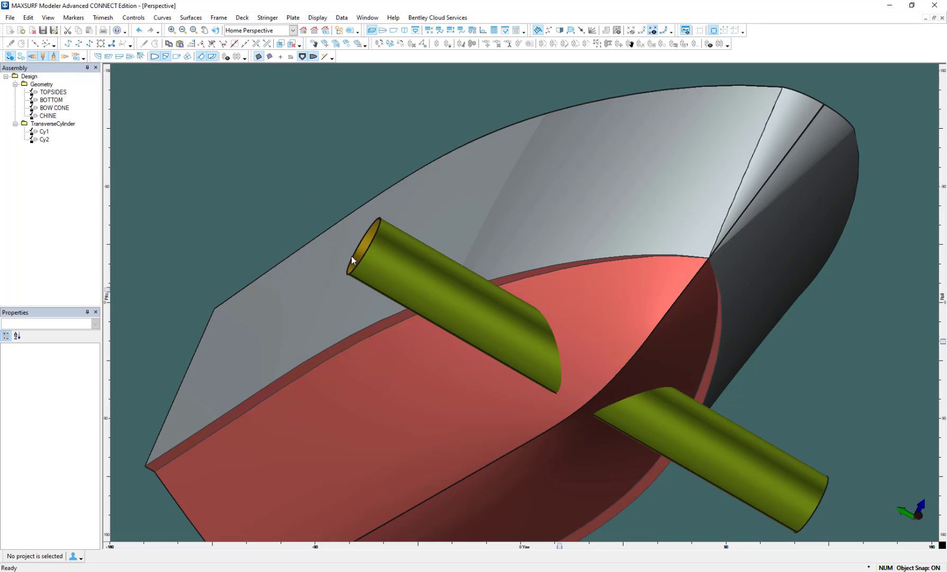
{"action": "left_click", "coordinate": [418, 273]}
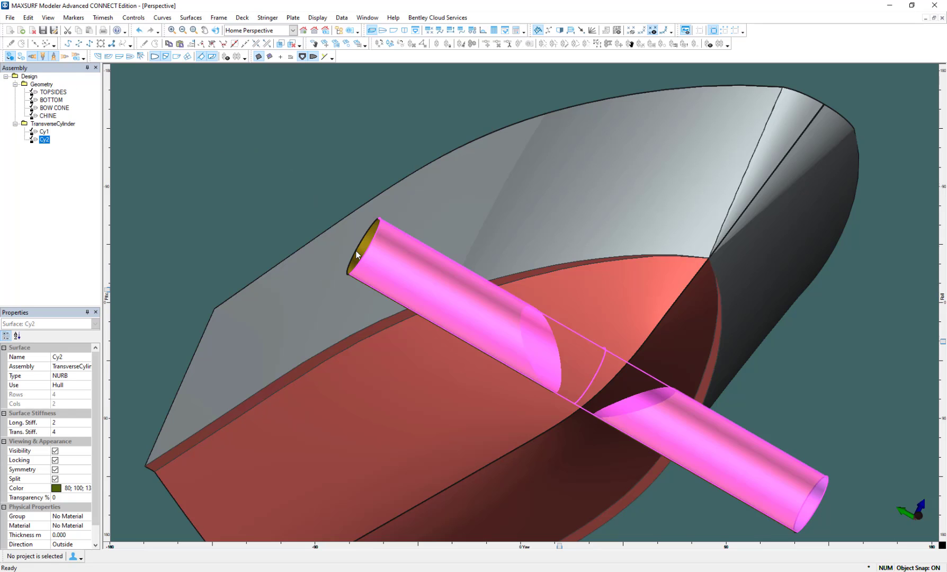
{"action": "left_click", "coordinate": [228, 139]}
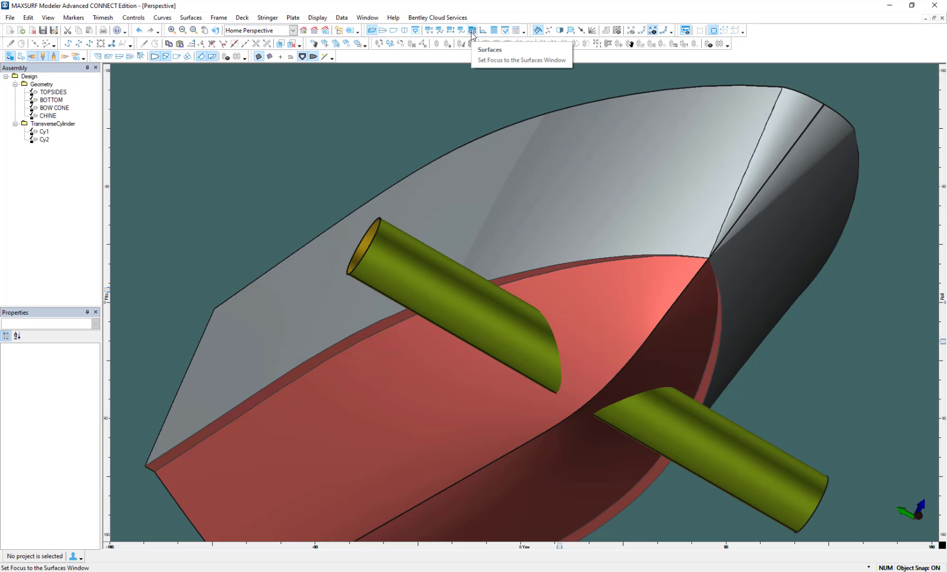
In the Surfaces table, restrict the cutting surfaces for TOPSIDES to only those that intersect it
{"action": "left_click", "coordinate": [471, 30]}
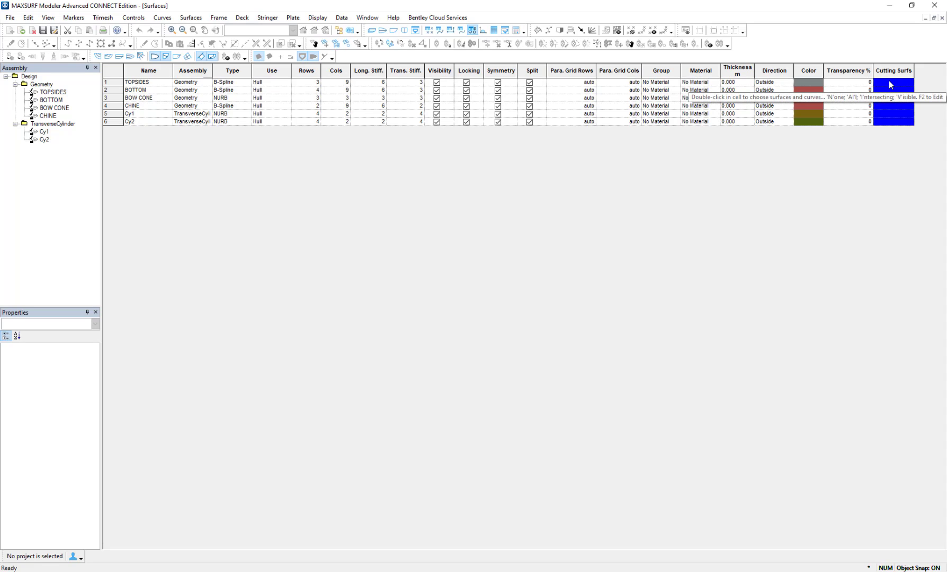
{"action": "double_click", "coordinate": [889, 85]}
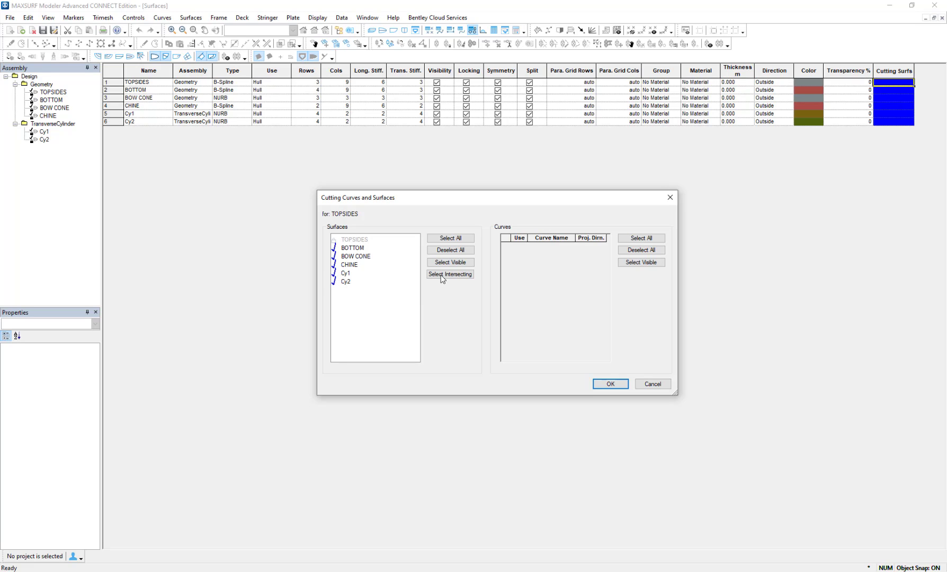
{"action": "left_click", "coordinate": [450, 238]}
{"action": "left_click", "coordinate": [449, 275]}
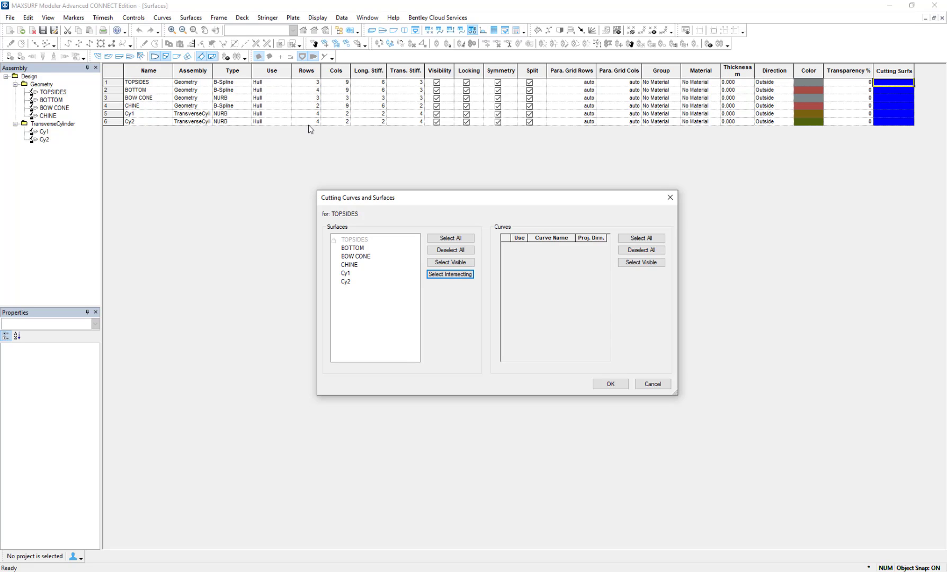
{"action": "left_click", "coordinate": [444, 277]}
{"action": "left_click", "coordinate": [614, 385]}
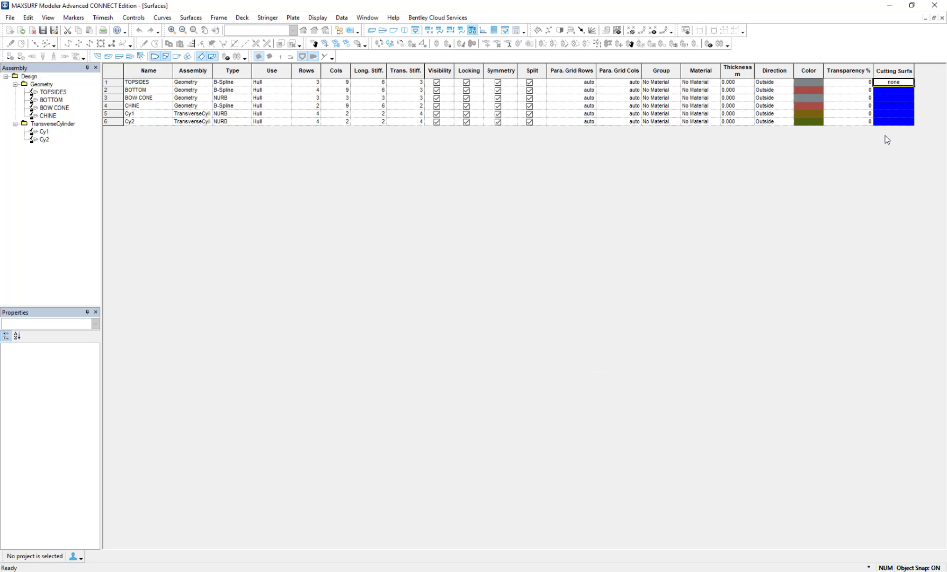
Set the Cutting Surfs value to Intersecting for all six surfaces at once
{"action": "left_click", "coordinate": [890, 90]}
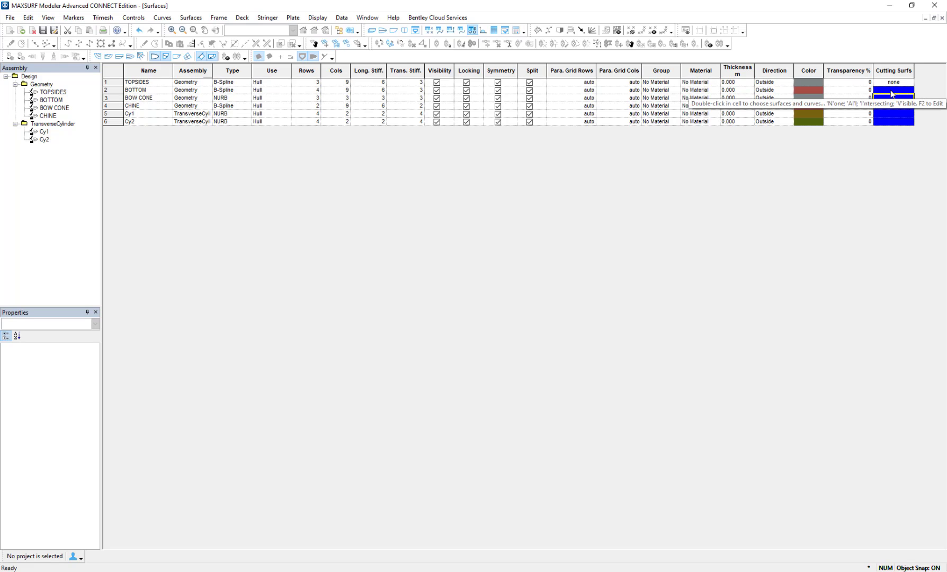
{"action": "left_click", "coordinate": [908, 83]}
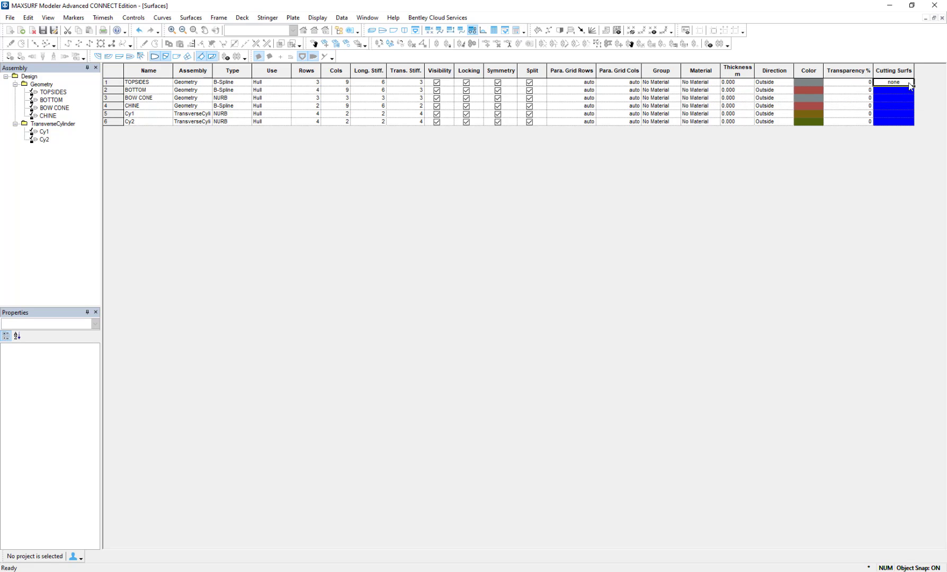
{"action": "left_click", "coordinate": [909, 83]}
{"action": "key", "text": "Escape"}
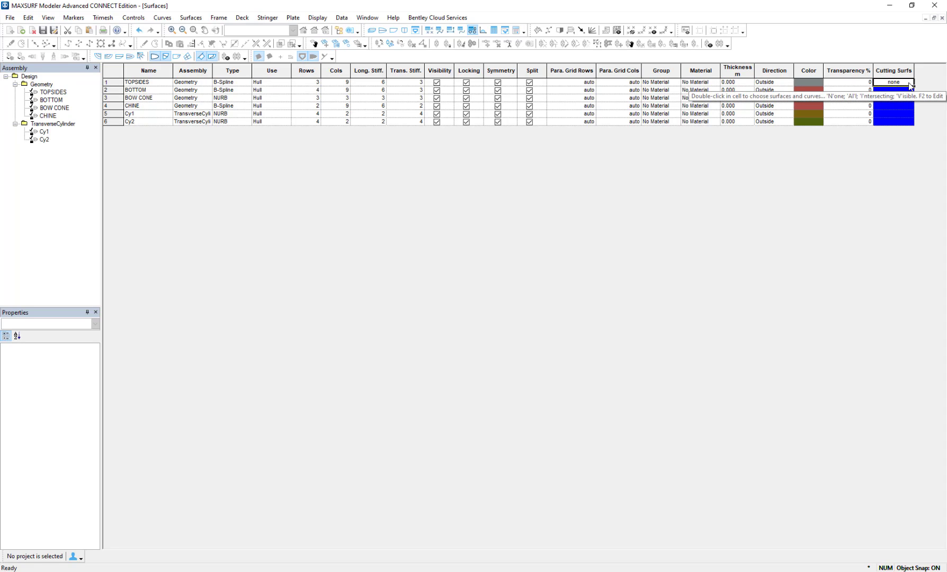
{"action": "left_click", "coordinate": [909, 83]}
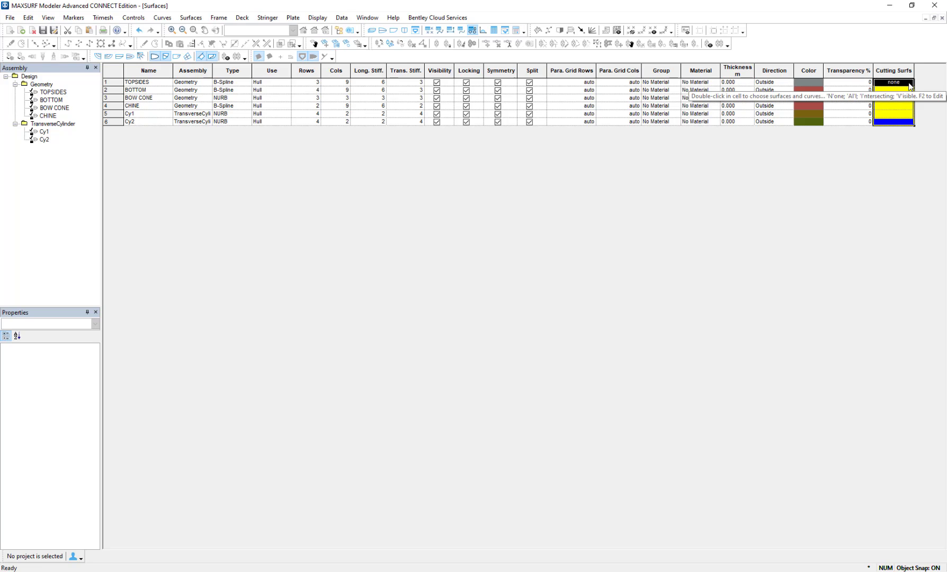
{"action": "key", "text": "i"}
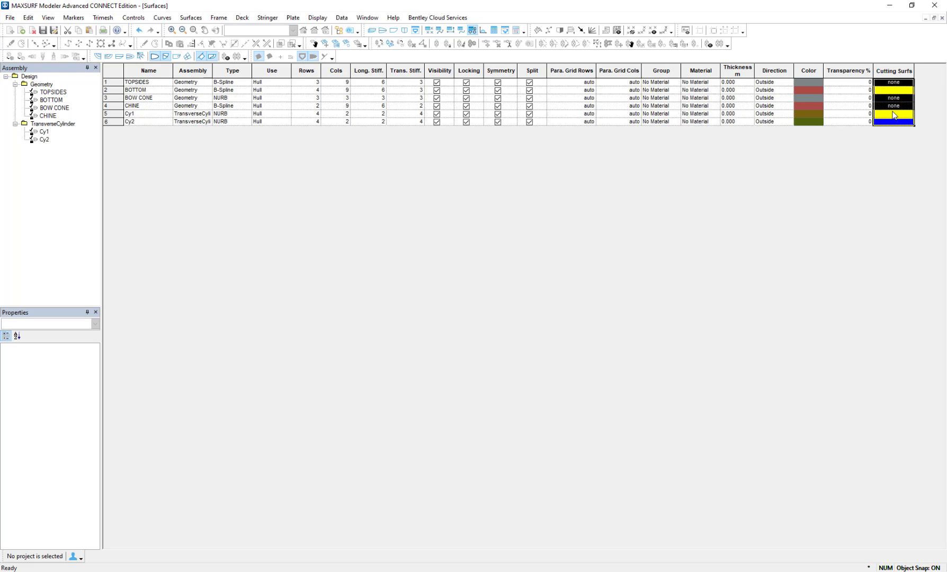
{"action": "left_click", "coordinate": [856, 106]}
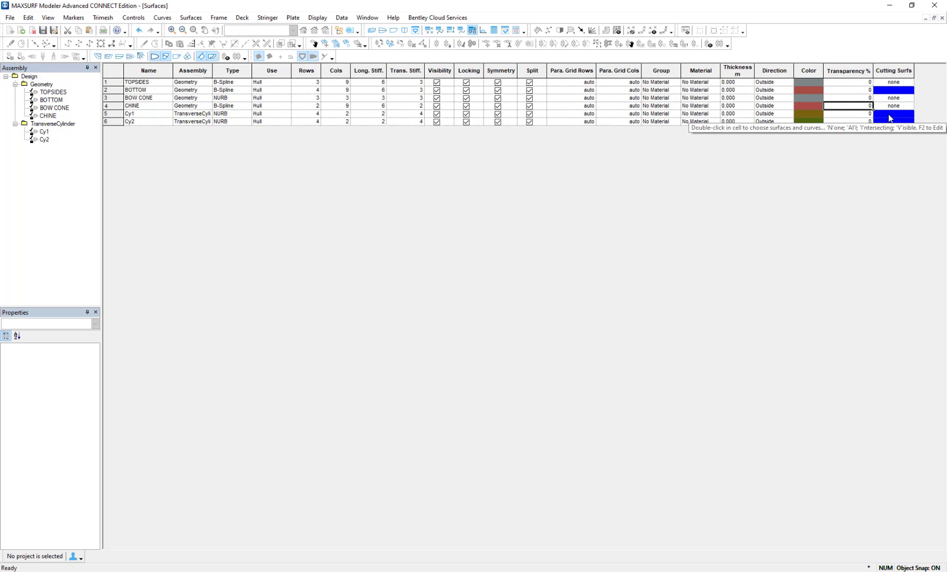
Review the cutting curves and surfaces assigned to Cy1 in the Surfaces table and return to the perspective view
{"action": "double_click", "coordinate": [891, 116]}
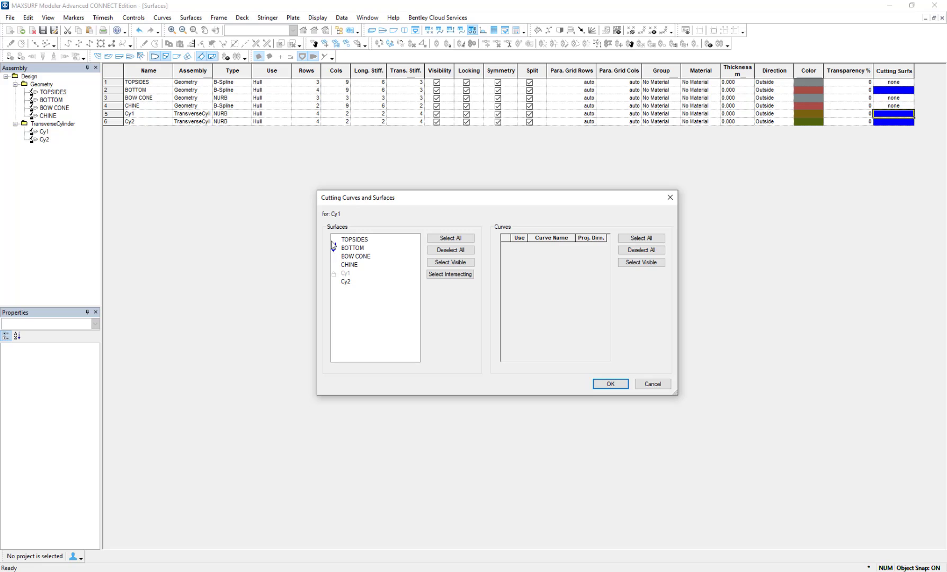
{"action": "left_click", "coordinate": [610, 385]}
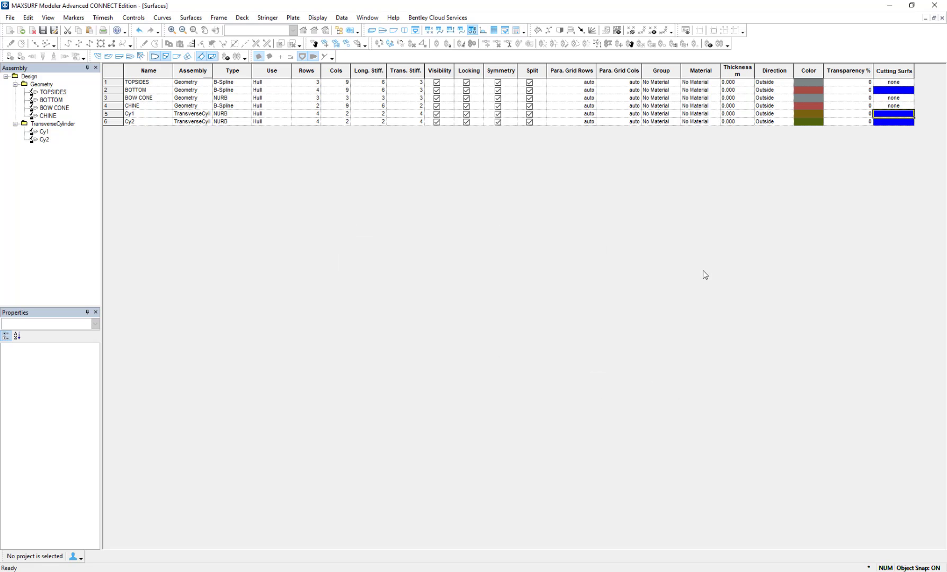
{"action": "left_click", "coordinate": [371, 31]}
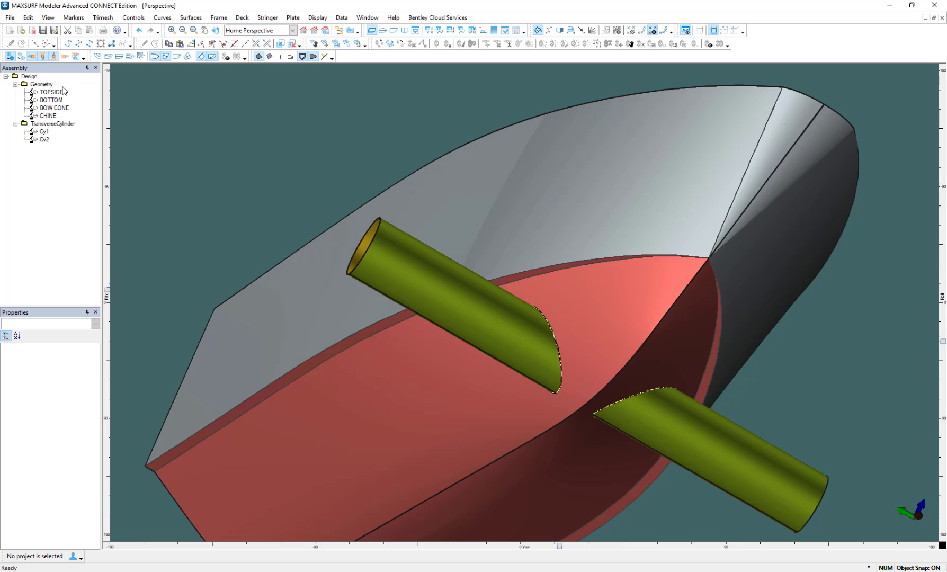
Examine the surface intersections by toggling surface edges and intersections in the wireframe view, and restore the rendered display
{"action": "left_click", "coordinate": [10, 56]}
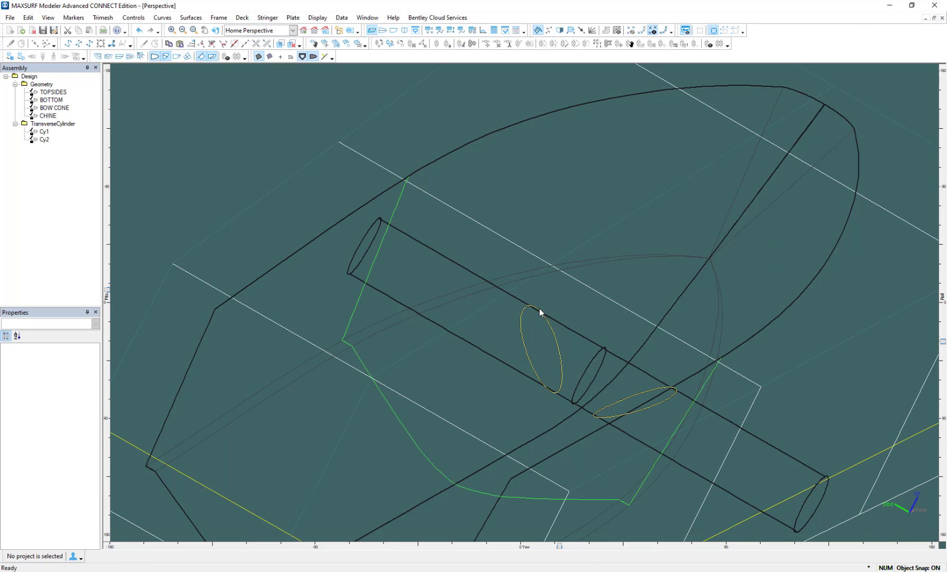
{"action": "left_click", "coordinate": [201, 57]}
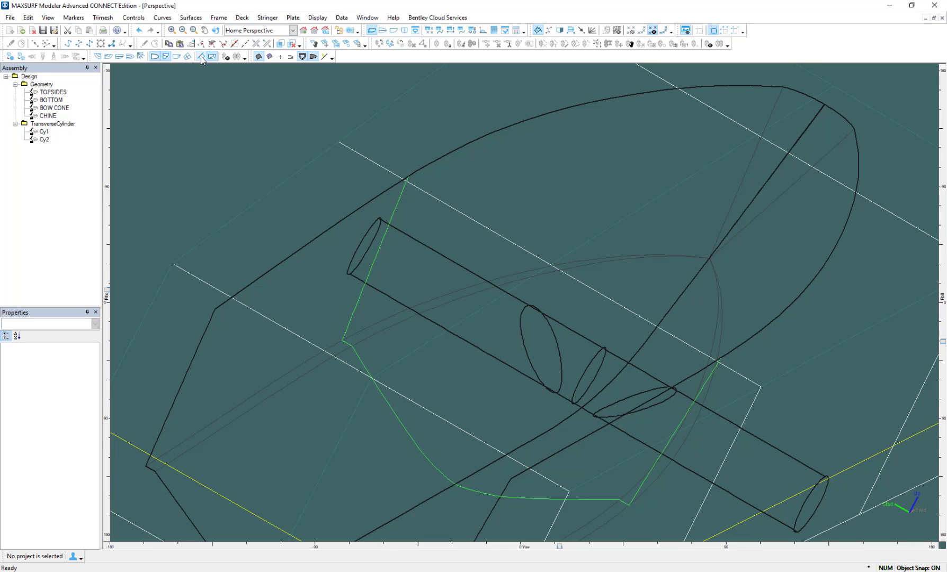
{"action": "left_click", "coordinate": [155, 56]}
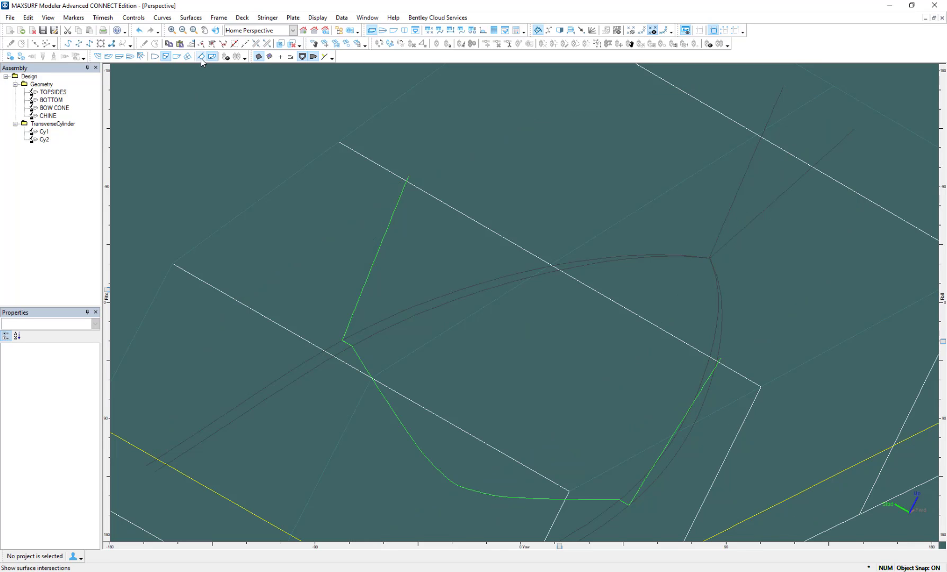
{"action": "left_click", "coordinate": [201, 57]}
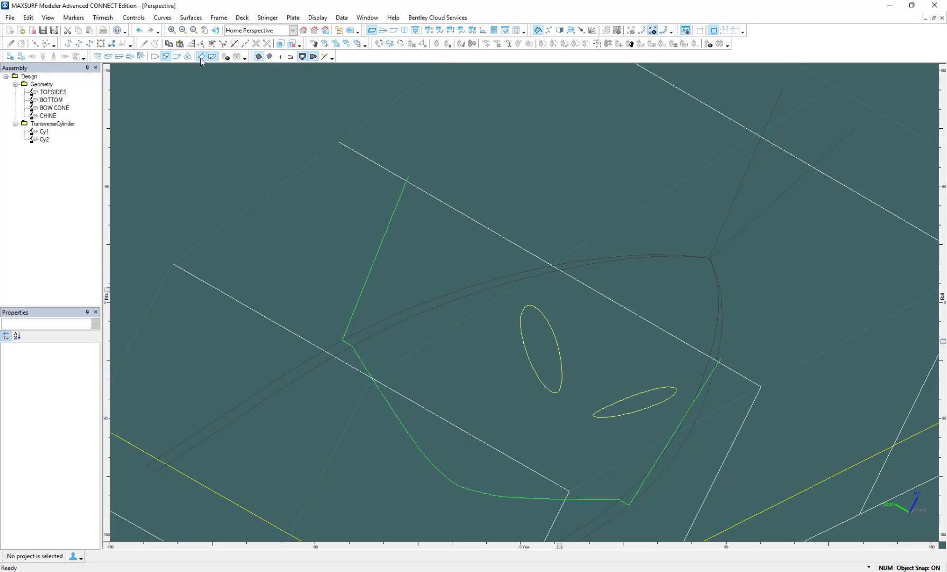
{"action": "left_click", "coordinate": [155, 57]}
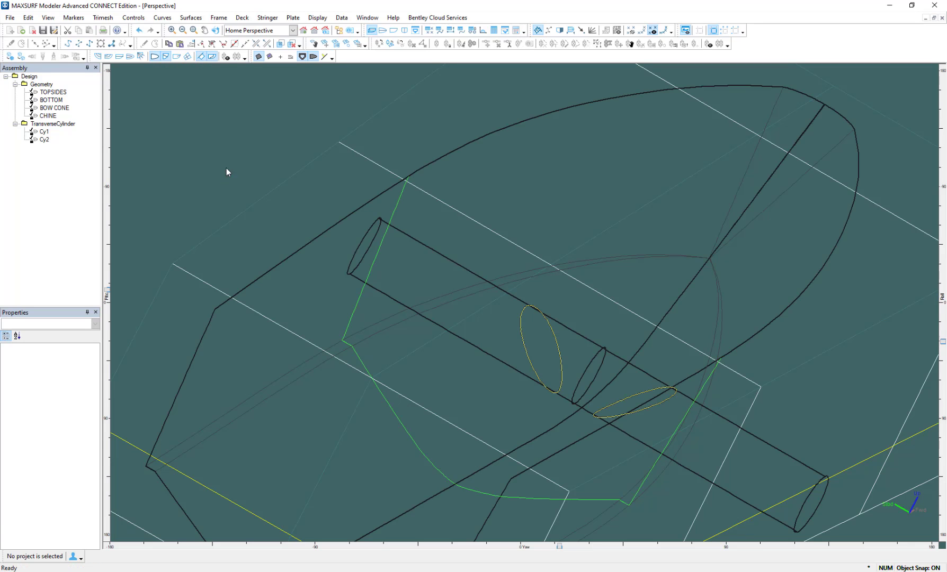
{"action": "left_click", "coordinate": [10, 56]}
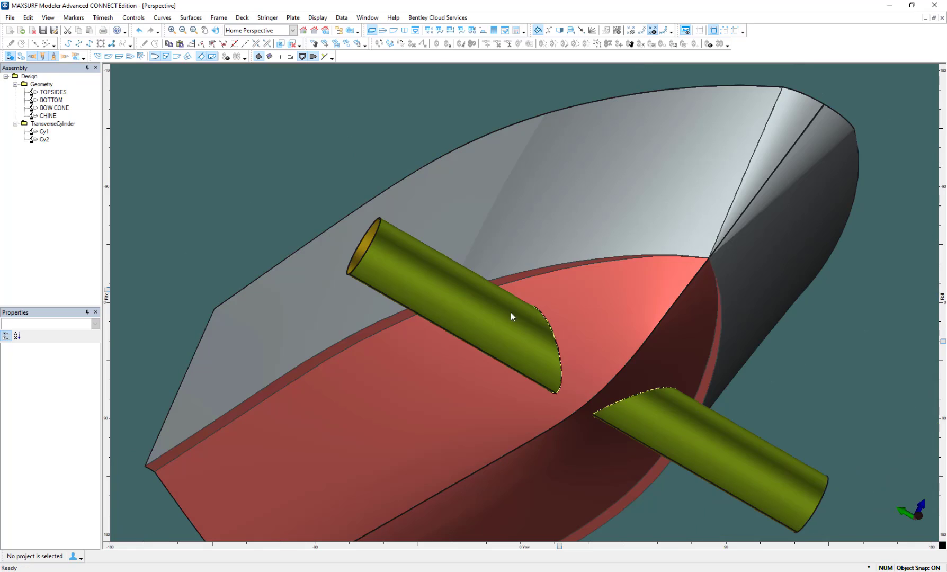
Trim away the outer region of Cy2 that extends outside the hull
{"action": "left_click", "coordinate": [423, 279]}
{"action": "right_click", "coordinate": [424, 276]}
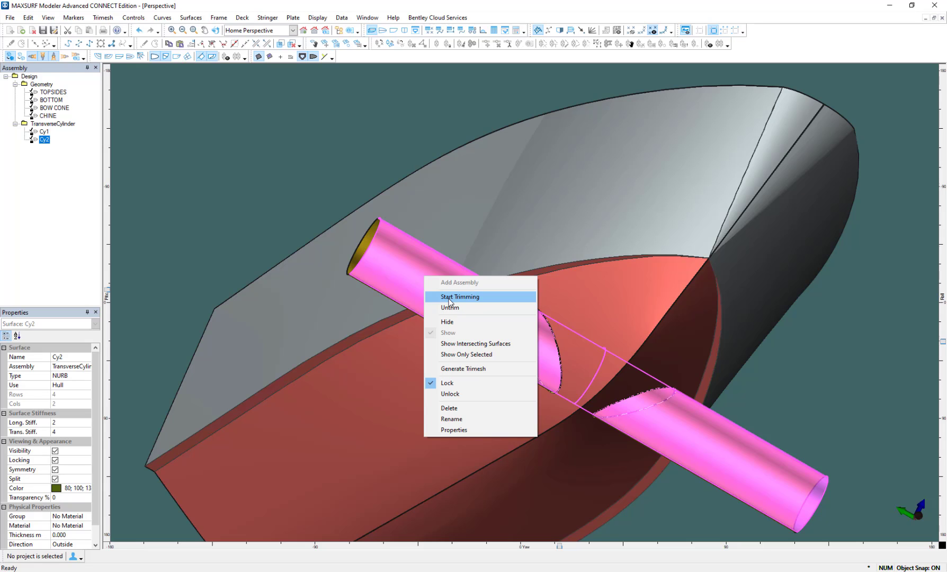
{"action": "left_click", "coordinate": [449, 299]}
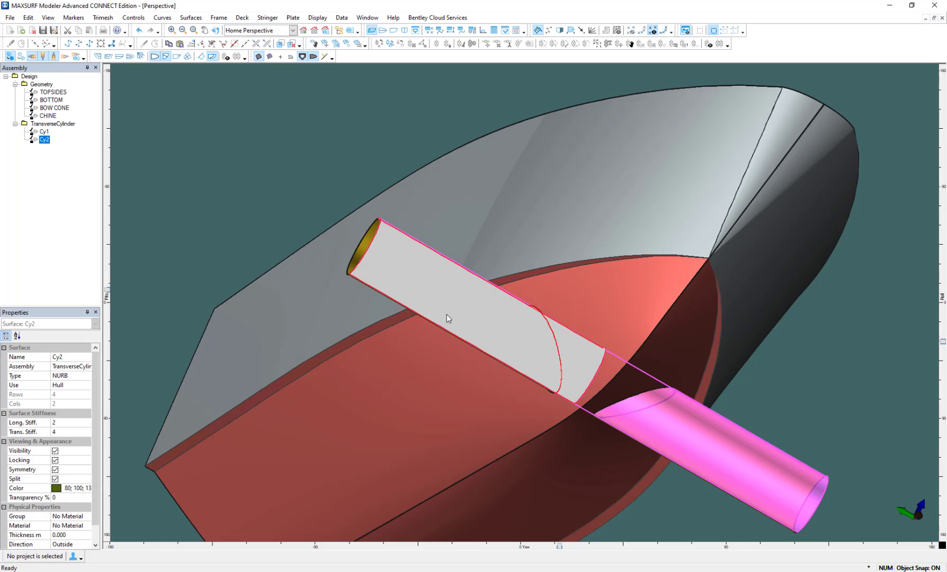
{"action": "left_click", "coordinate": [446, 315]}
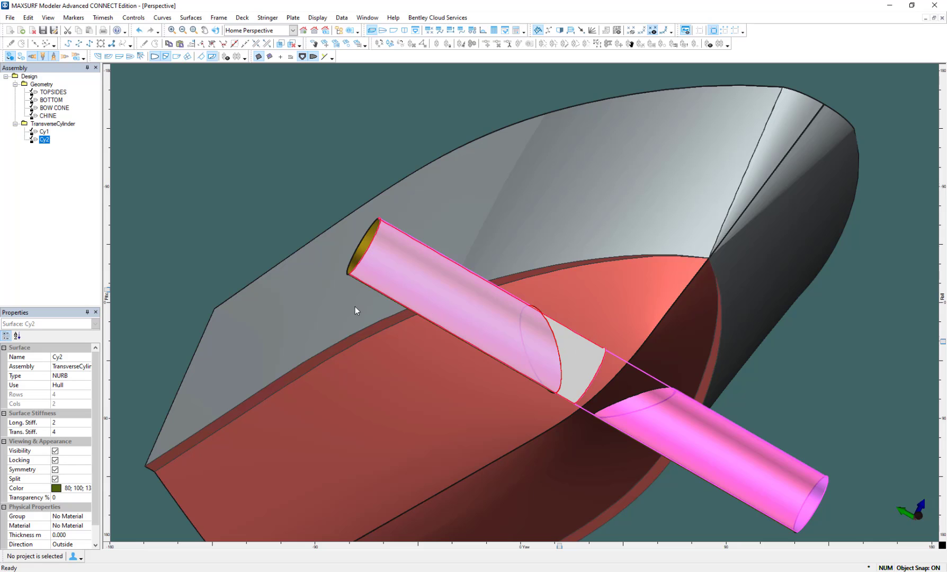
{"action": "right_click", "coordinate": [424, 280]}
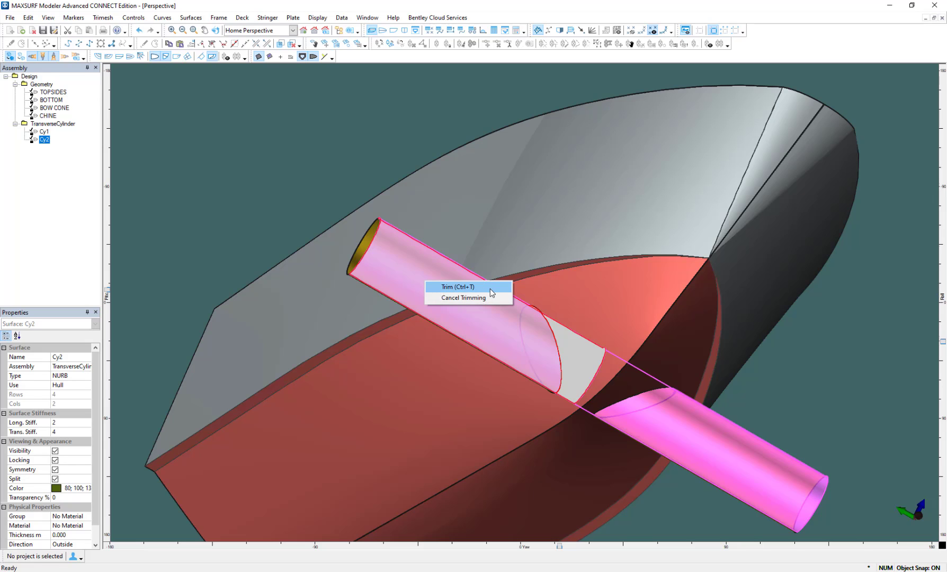
{"action": "left_click", "coordinate": [489, 288]}
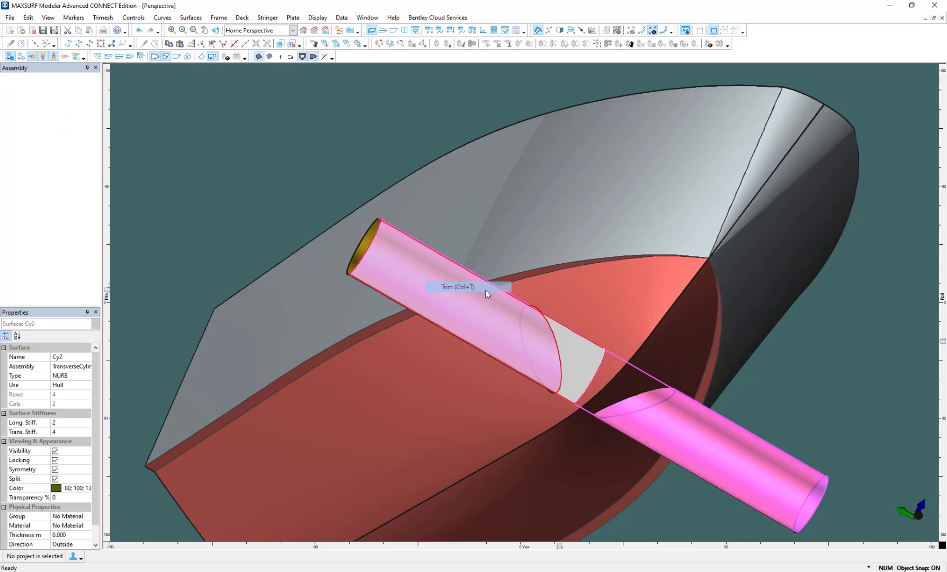
Try to trim away the region of Cy1 that extends outside the hull
{"action": "right_click", "coordinate": [448, 295]}
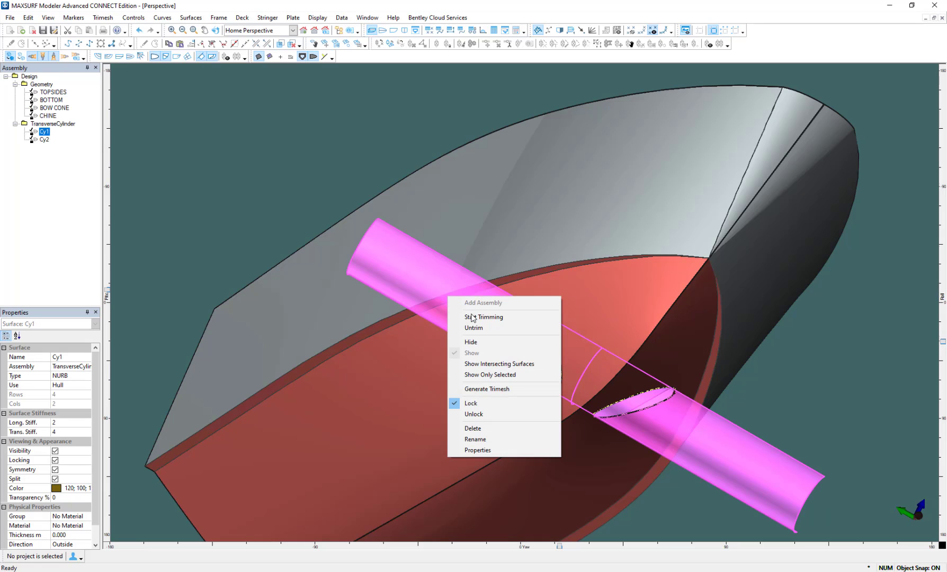
{"action": "left_click", "coordinate": [477, 317]}
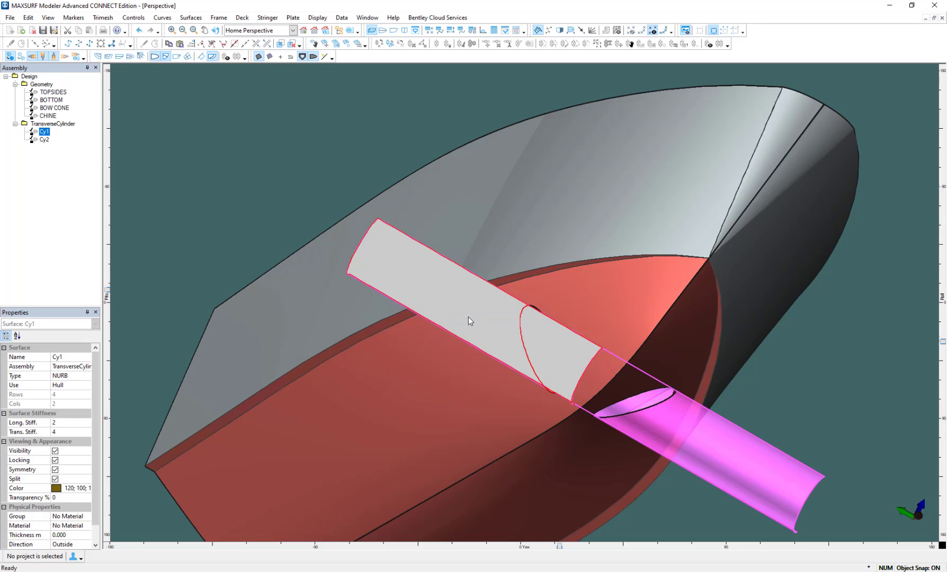
{"action": "left_click", "coordinate": [466, 317]}
{"action": "left_click", "coordinate": [314, 181]}
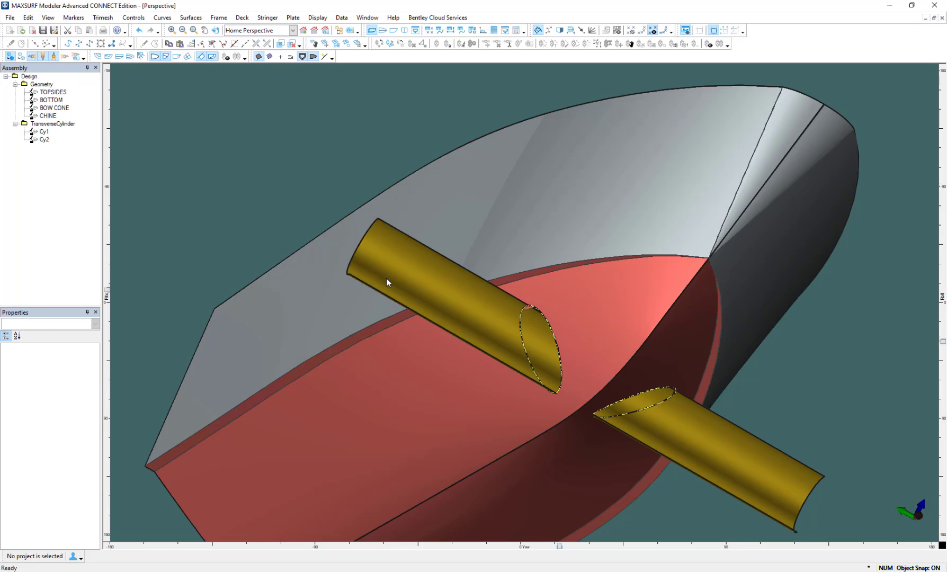
Trim Cy1 at the hull, removing its outer region and keeping the tube inside
{"action": "right_click", "coordinate": [447, 290]}
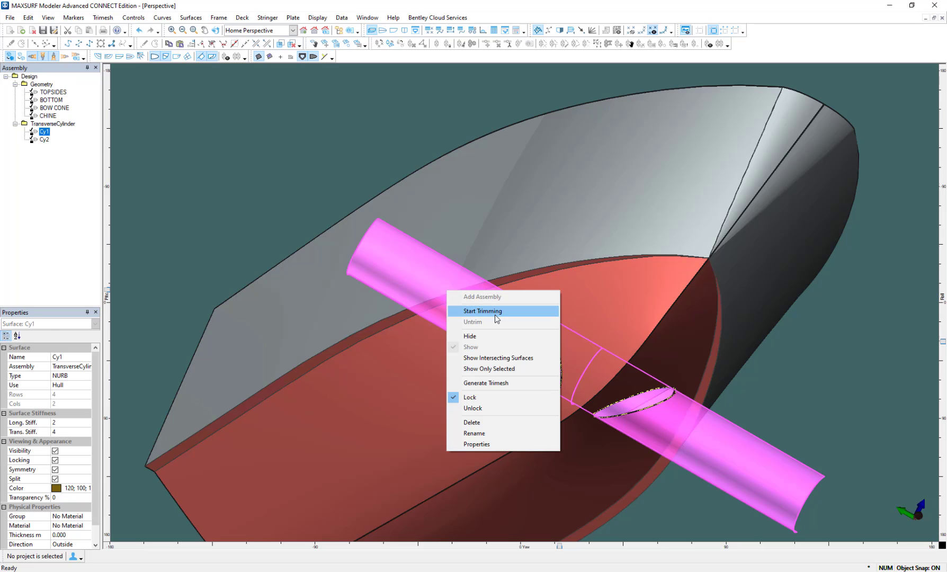
{"action": "left_click", "coordinate": [495, 313]}
{"action": "left_click", "coordinate": [454, 307]}
{"action": "left_click", "coordinate": [277, 162]}
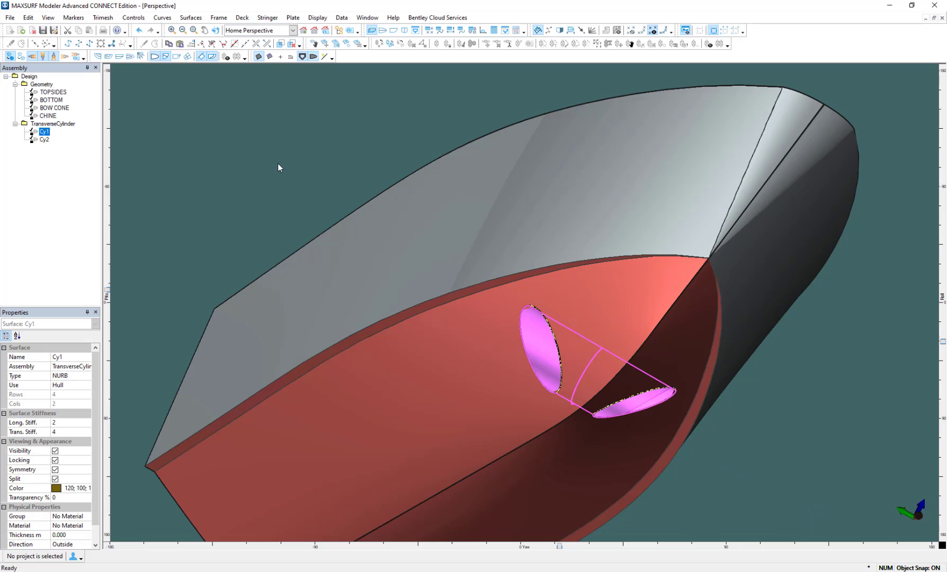
Check the trimming commands offered for BOTTOM and the display's trimming mode
{"action": "left_click", "coordinate": [591, 315]}
{"action": "right_click", "coordinate": [592, 313]}
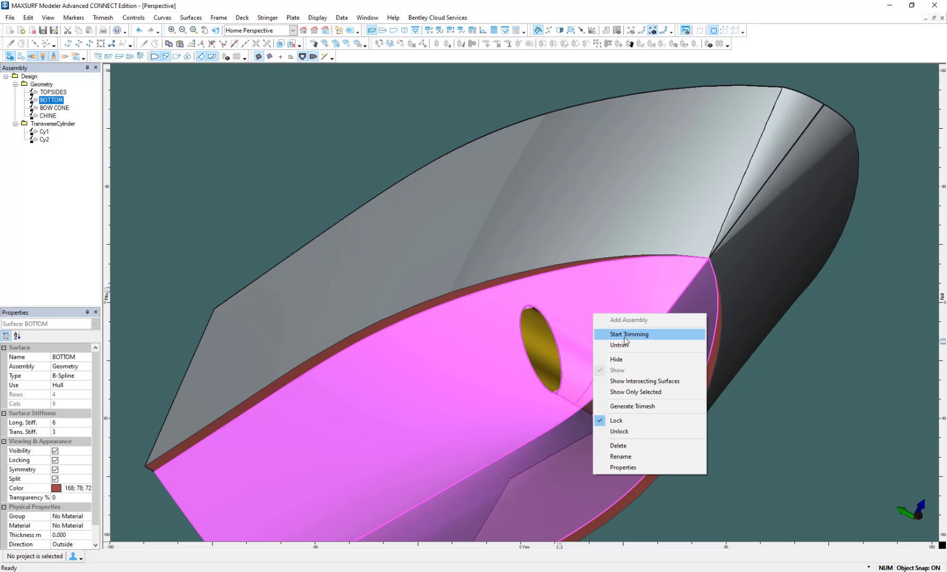
{"action": "left_click", "coordinate": [276, 104]}
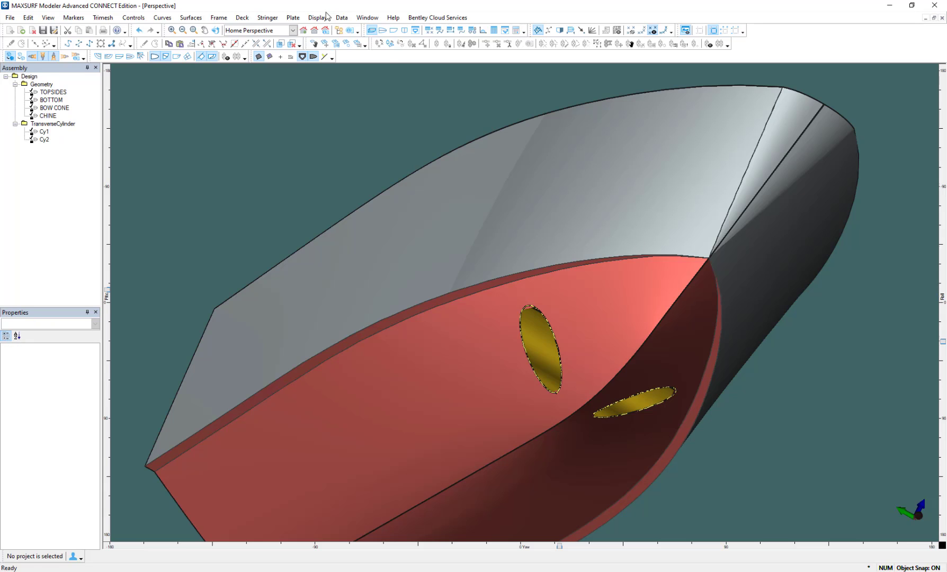
{"action": "left_click", "coordinate": [318, 18]}
{"action": "mouse_move", "coordinate": [345, 73]}
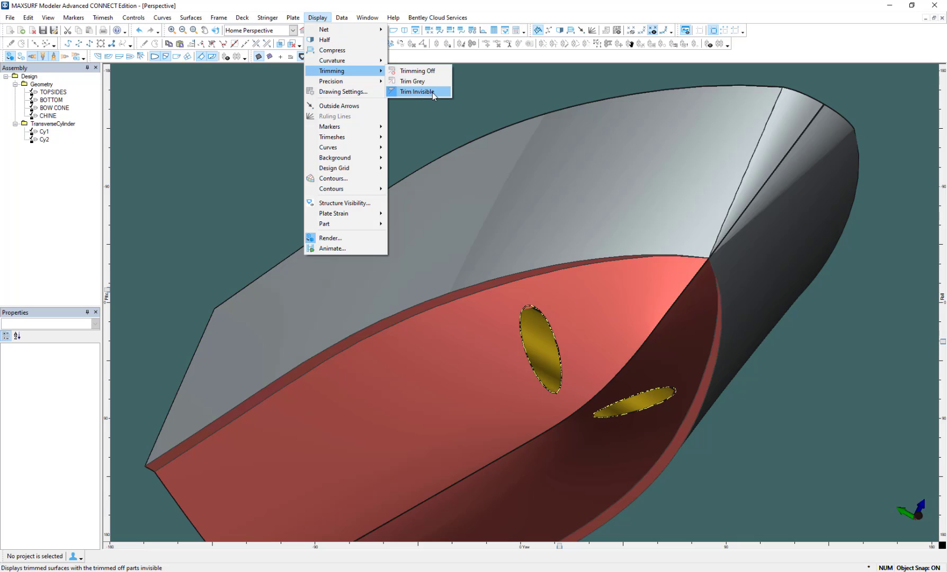
{"action": "left_click", "coordinate": [500, 89]}
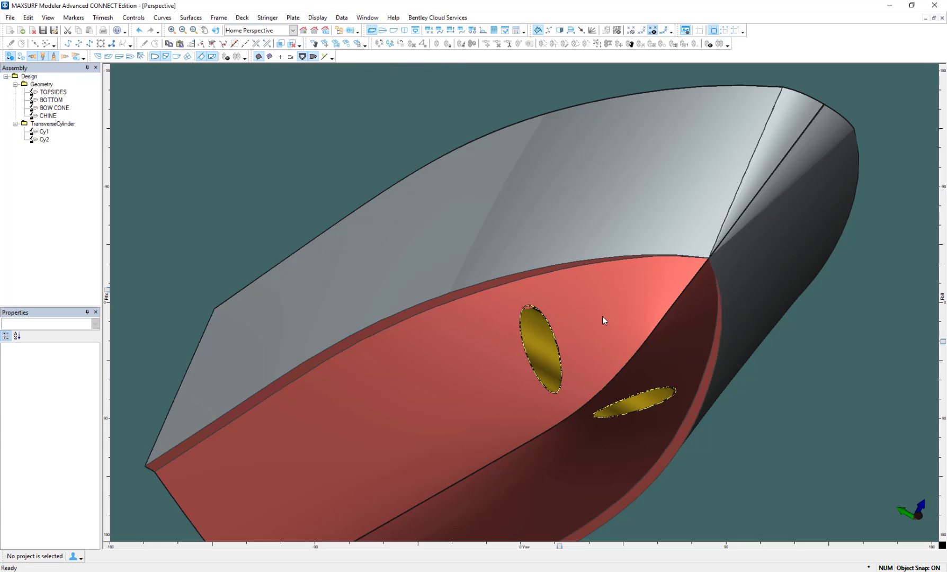
Start trimming BOTTOM to examine its trimming regions, and close the trimming mode
{"action": "left_click", "coordinate": [603, 316]}
{"action": "right_click", "coordinate": [604, 313]}
{"action": "left_click", "coordinate": [624, 332]}
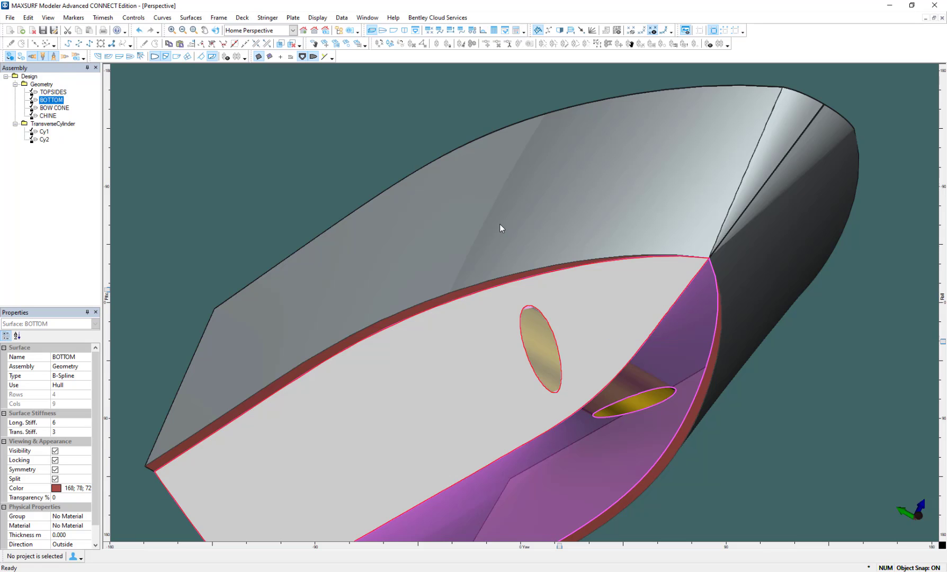
{"action": "key", "text": "Return"}
{"action": "left_click", "coordinate": [305, 142]}
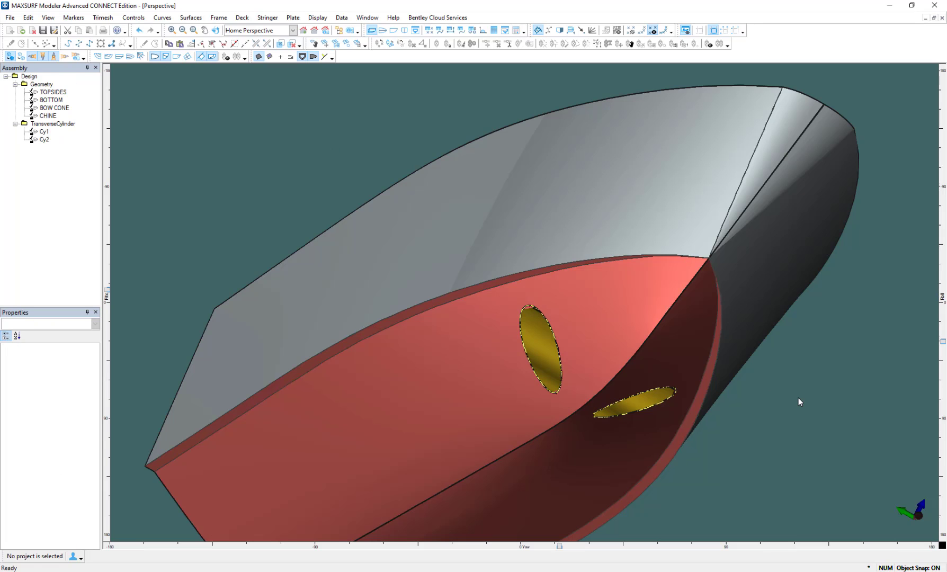
Unlock all surfaces in the TransverseCylinder assembly
{"action": "scroll", "coordinate": [795, 394], "scroll_direction": "down", "scroll_amount": 3}
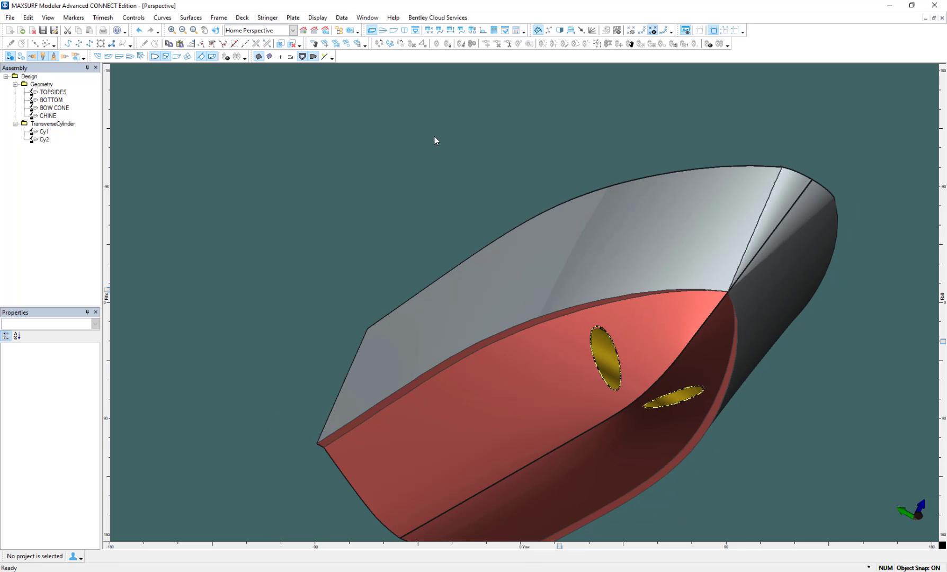
{"action": "left_click_drag", "start_coordinate": [560, 545], "coordinate": [583, 545]}
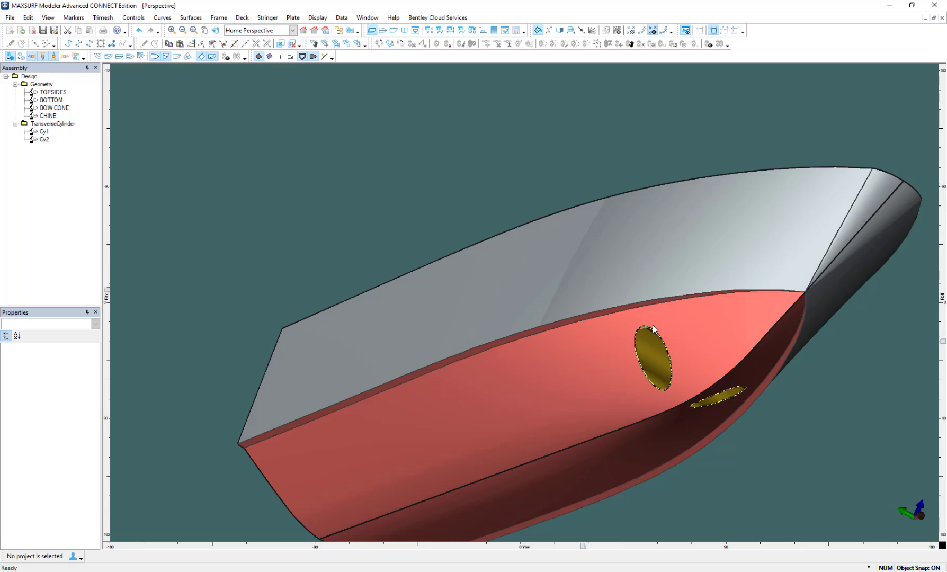
{"action": "right_click", "coordinate": [52, 125]}
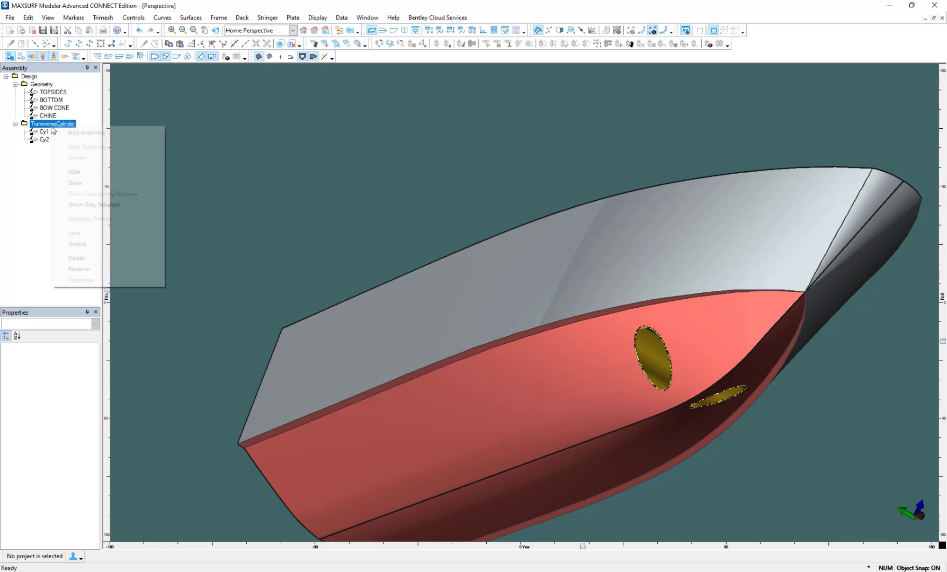
{"action": "left_click", "coordinate": [77, 244]}
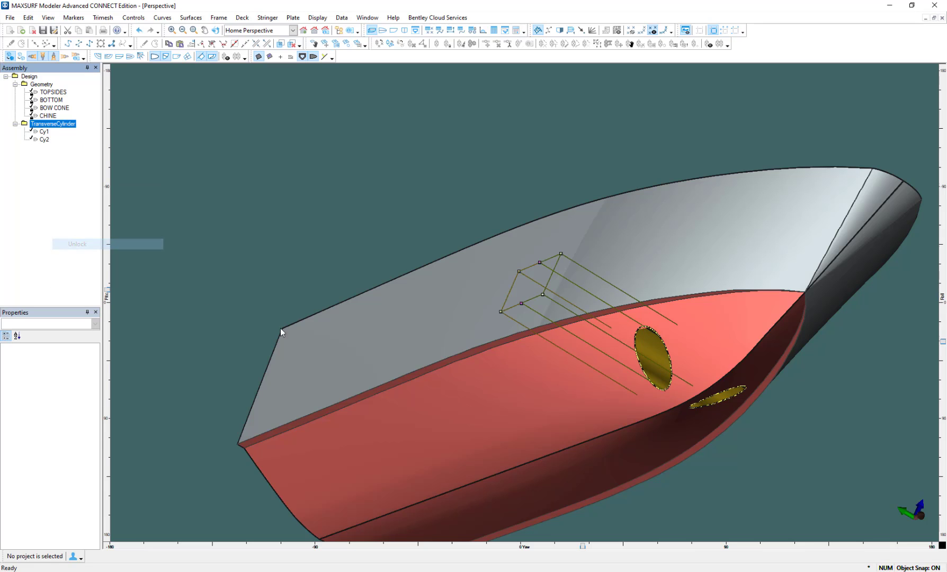
Select all control points of Cy1 and Cy2 together and shift the cylinder aft and back forward along the hull
{"action": "left_click_drag", "start_coordinate": [582, 555], "coordinate": [547, 556]}
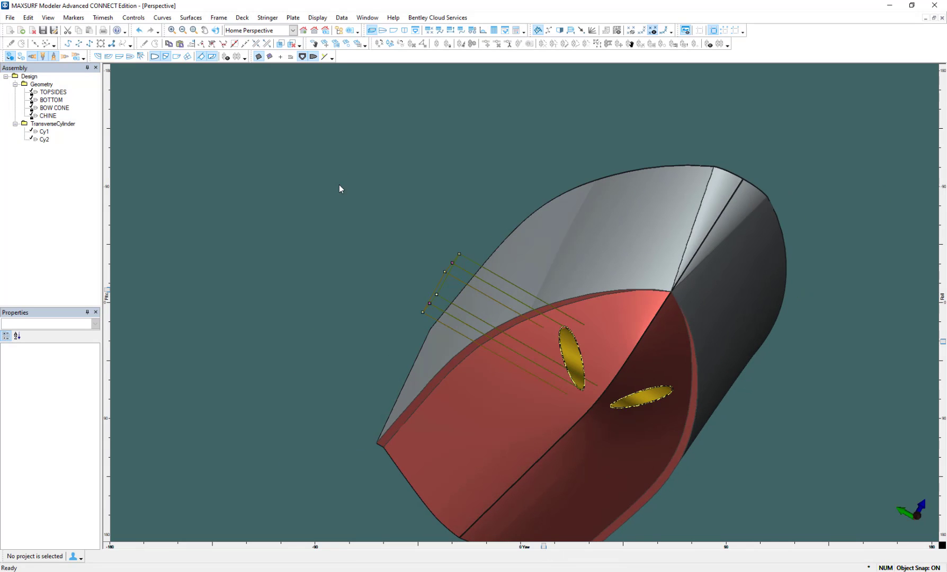
{"action": "left_click_drag", "start_coordinate": [345, 197], "coordinate": [686, 439]}
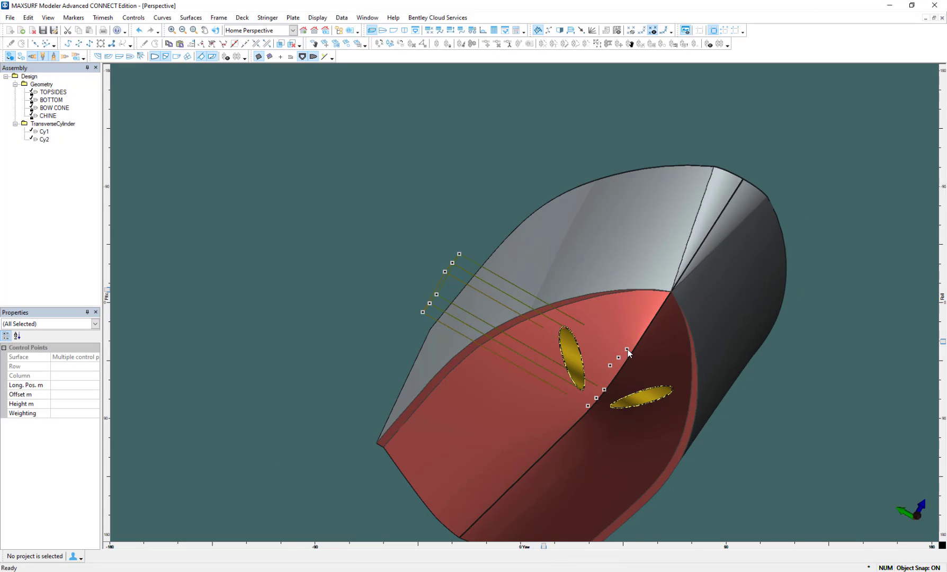
{"action": "mouse_move", "coordinate": [628, 353]}
{"action": "left_mouse_down"}
{"action": "mouse_move", "coordinate": [629, 344]}
{"action": "mouse_move", "coordinate": [631, 362]}
{"action": "left_mouse_up"}
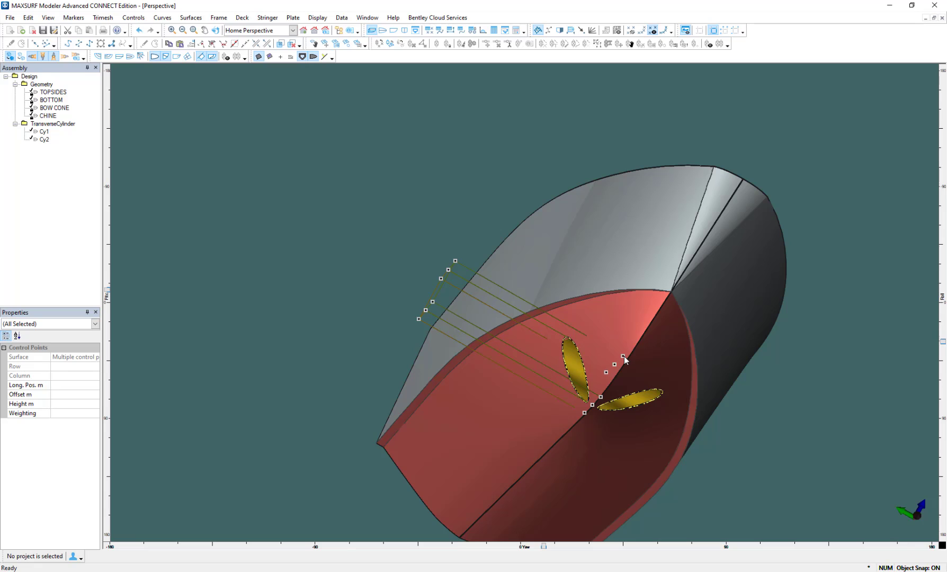
{"action": "left_click_drag", "start_coordinate": [624, 355], "coordinate": [630, 343]}
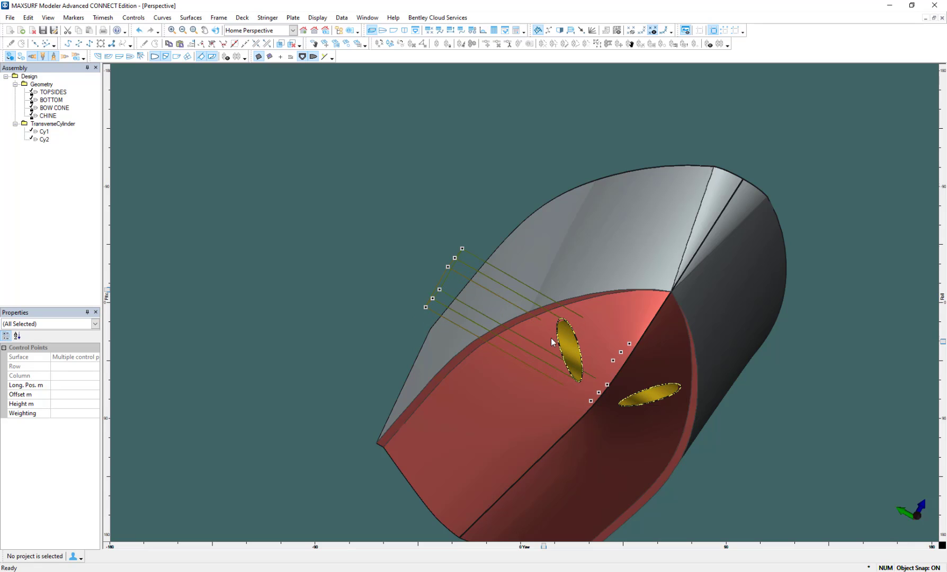
{"action": "left_click", "coordinate": [286, 222]}
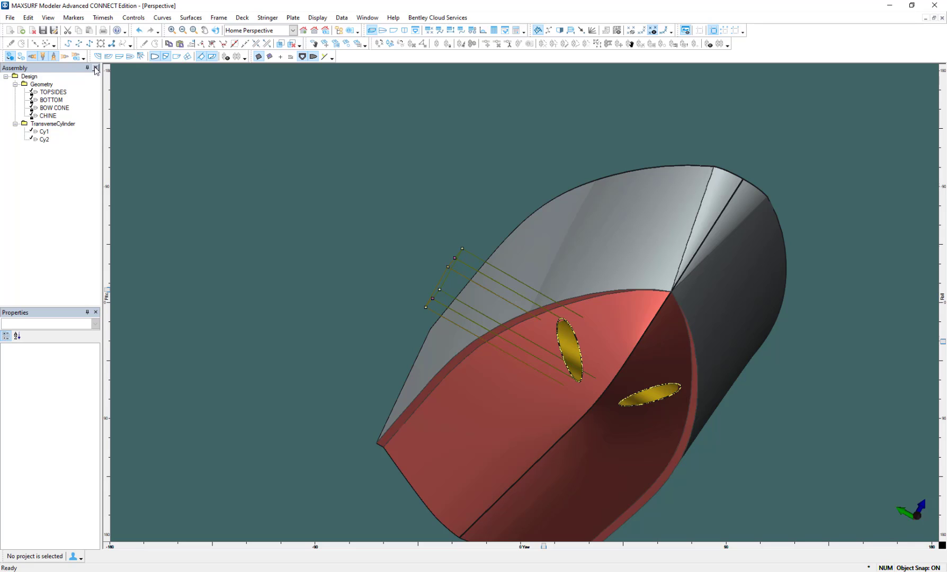
Turn off rendering and lock all surfaces in the TransverseCylinder assembly
{"action": "left_click", "coordinate": [21, 56]}
{"action": "right_click", "coordinate": [50, 126]}
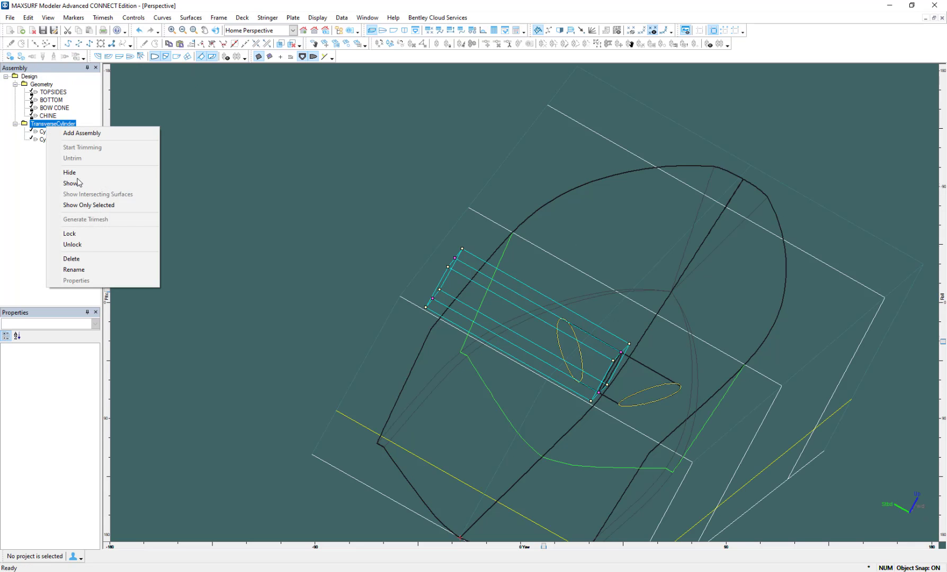
{"action": "left_click", "coordinate": [79, 234]}
Hide the surface edges and convert BOTTOM's intersection curves with Cy2 and Cy1 to trim curves
{"action": "left_click", "coordinate": [155, 56]}
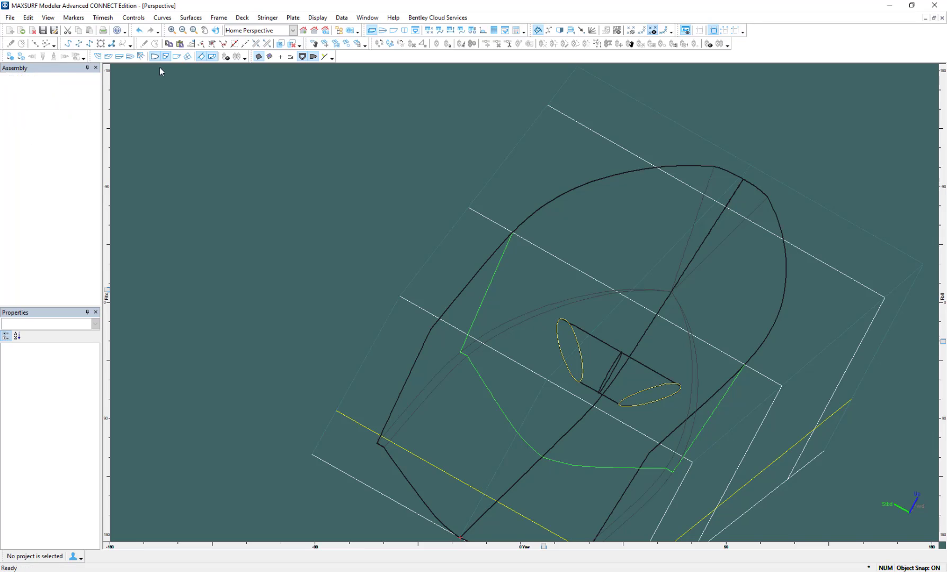
{"action": "left_click", "coordinate": [578, 343]}
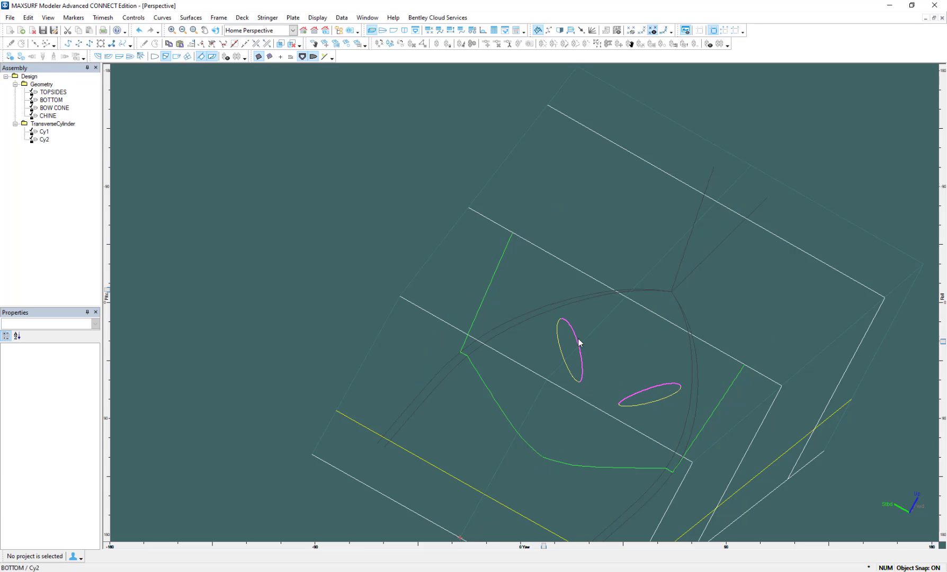
{"action": "right_click", "coordinate": [574, 334]}
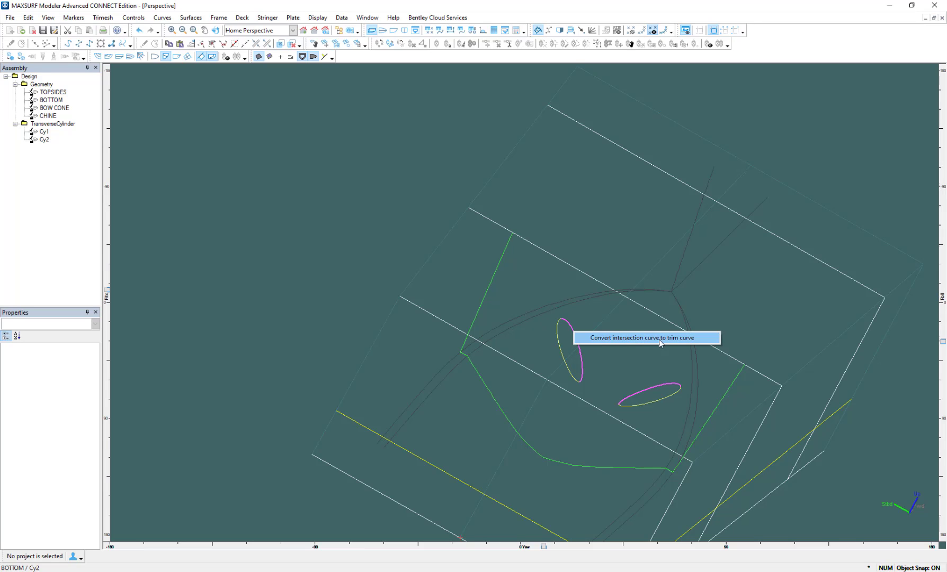
{"action": "left_click", "coordinate": [682, 341]}
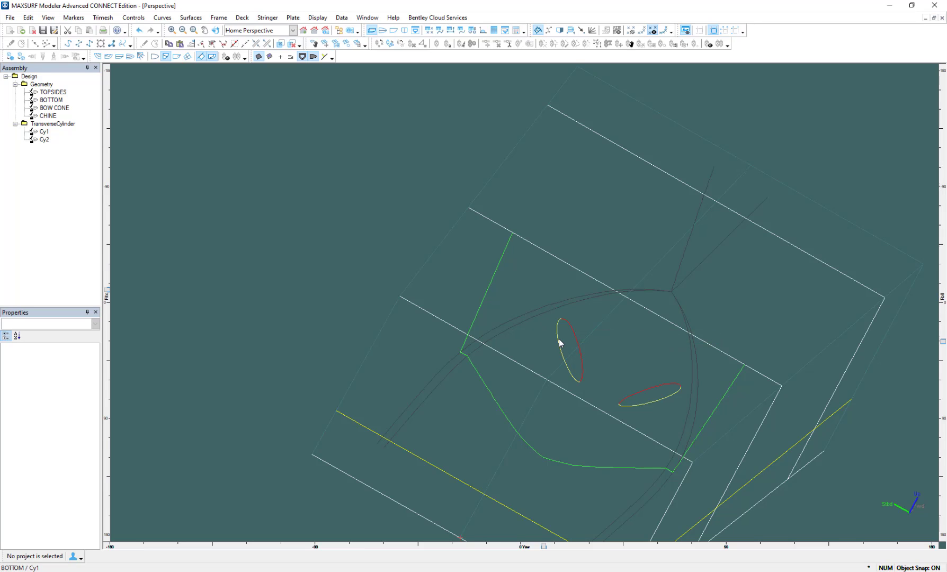
{"action": "left_click", "coordinate": [558, 339]}
{"action": "right_click", "coordinate": [558, 339]}
{"action": "left_click", "coordinate": [589, 348]}
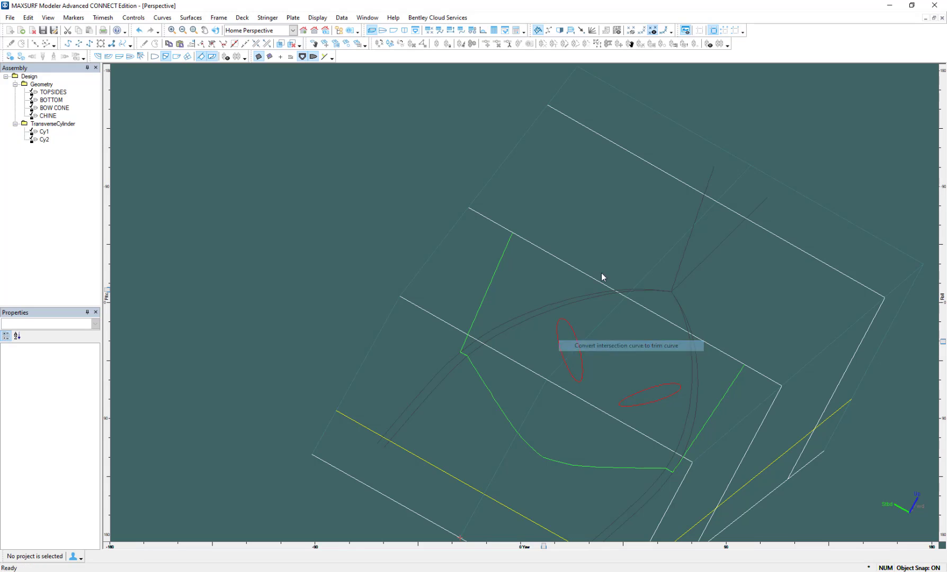
Hide the trim curves as needed, convert the Cy2/BOTTOM and Cy1/BOTTOM intersection curves to trim curves, and render the trimmed model
{"action": "left_click", "coordinate": [211, 58]}
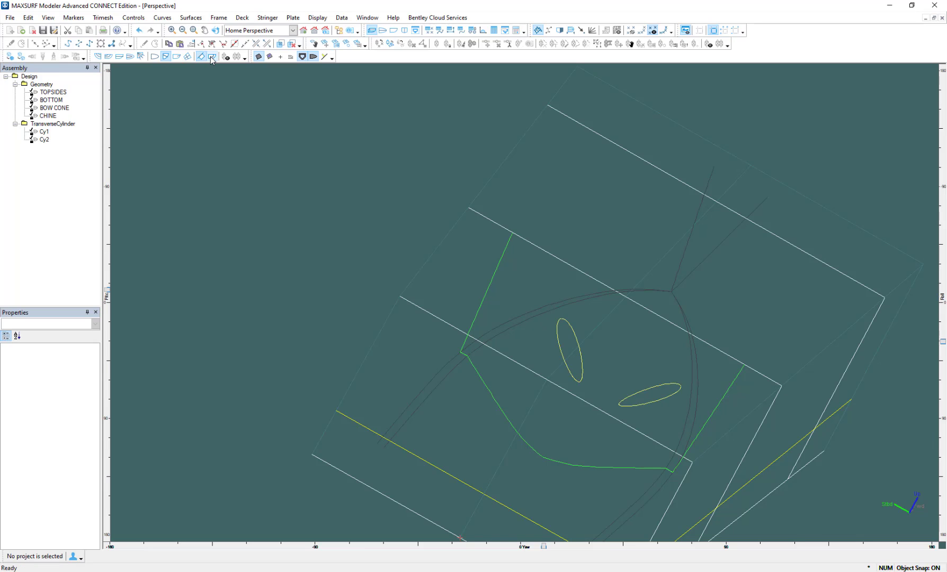
{"action": "right_click", "coordinate": [573, 332]}
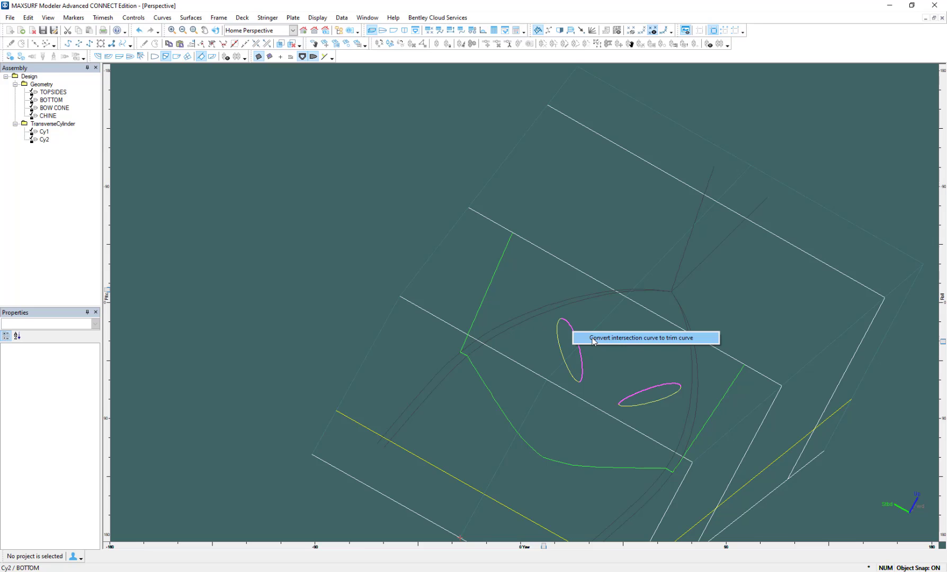
{"action": "left_click", "coordinate": [593, 339]}
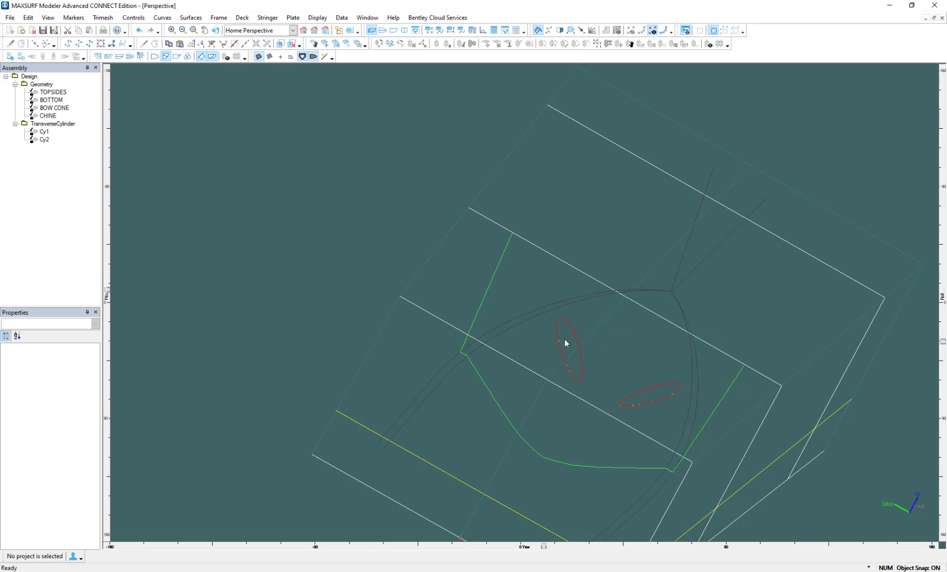
{"action": "left_click", "coordinate": [212, 56]}
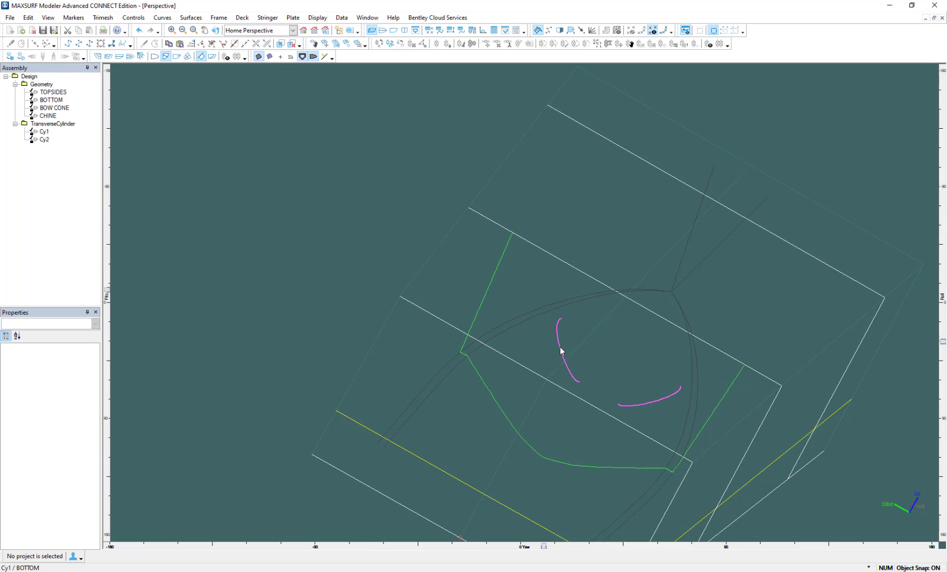
{"action": "right_click", "coordinate": [561, 350]}
{"action": "left_click", "coordinate": [566, 353]}
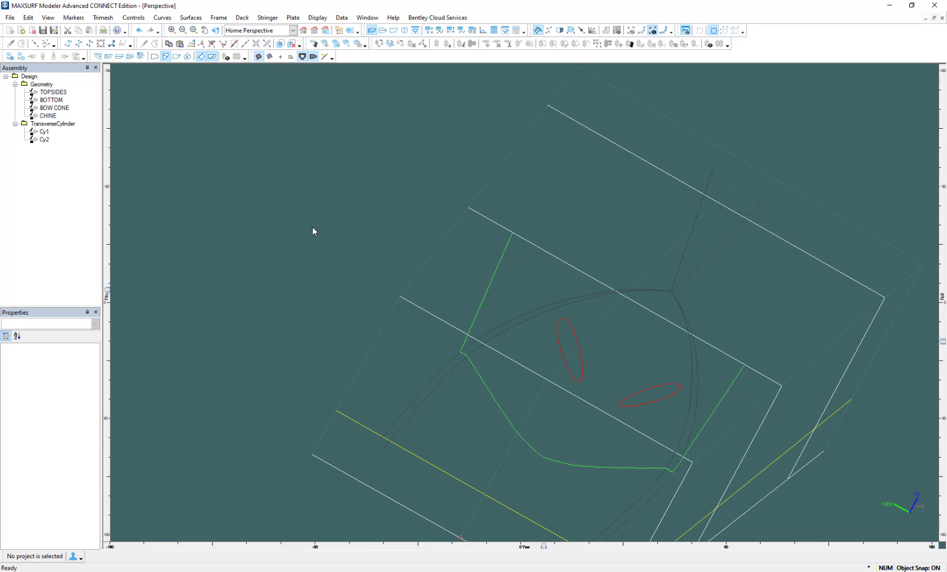
{"action": "left_click", "coordinate": [9, 56]}
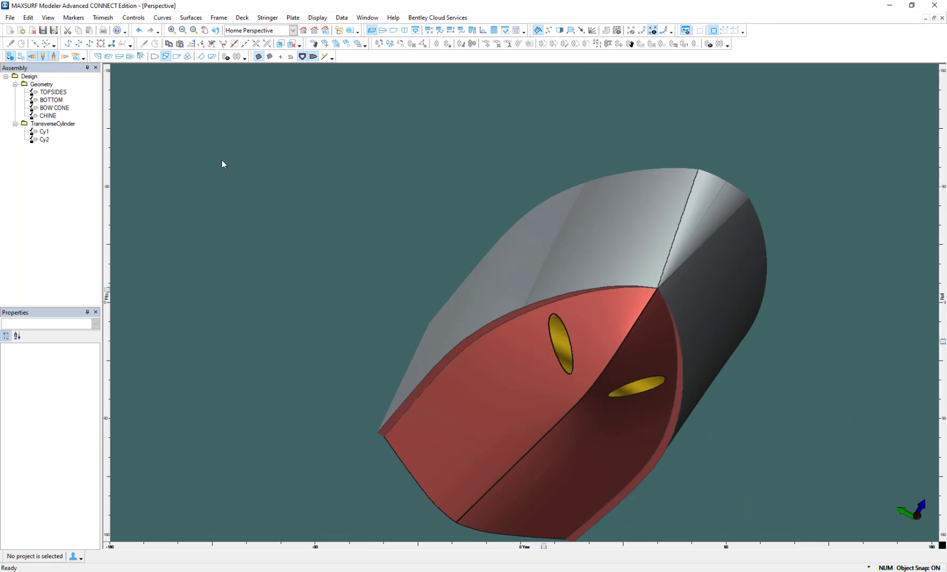
{"action": "scroll", "coordinate": [415, 238], "scroll_direction": "down", "scroll_amount": 2}
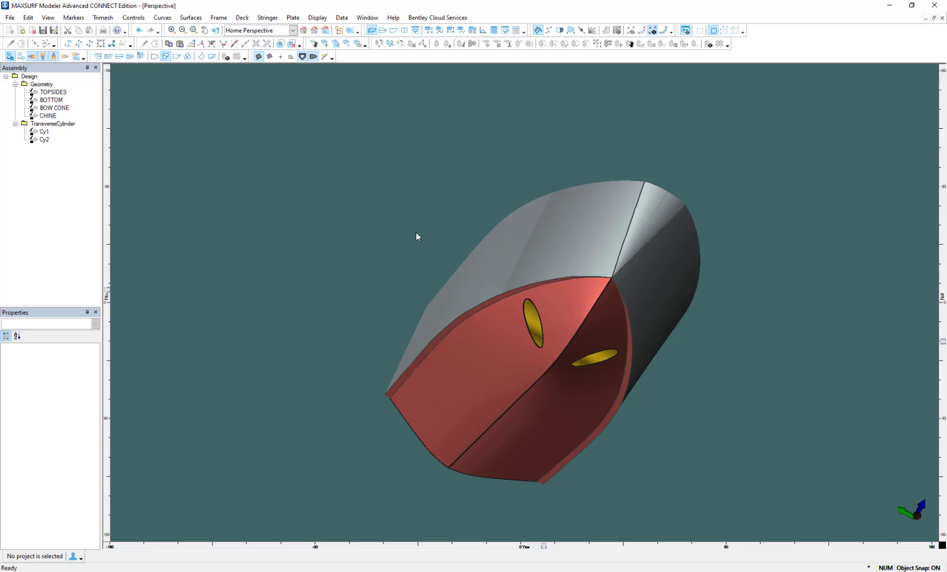